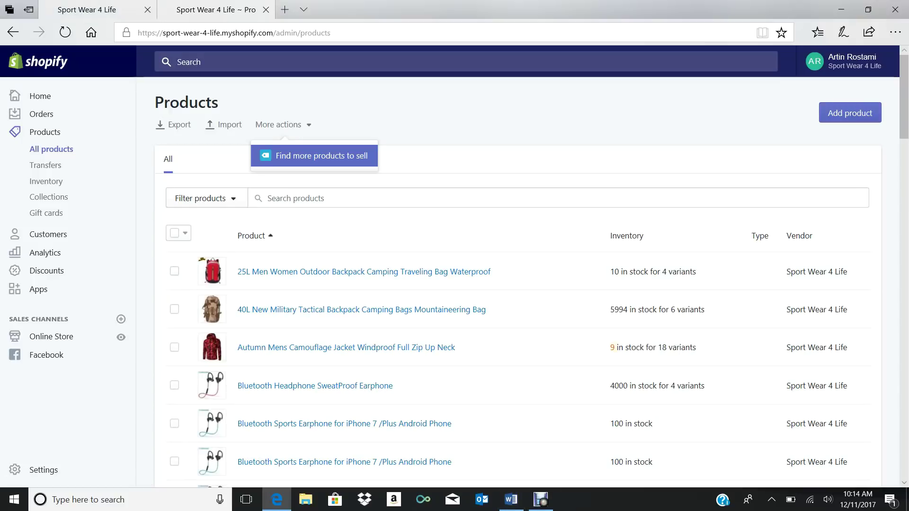
Switch to the Sport Wear 4 Life storefront homepage and expand the Men's Catalog sidebar submenu
left_click(87, 9)
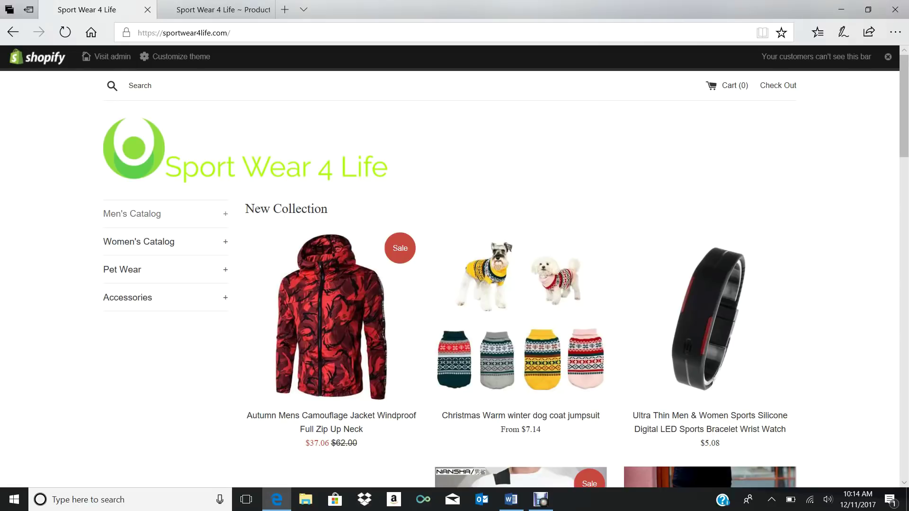
left_click(132, 213)
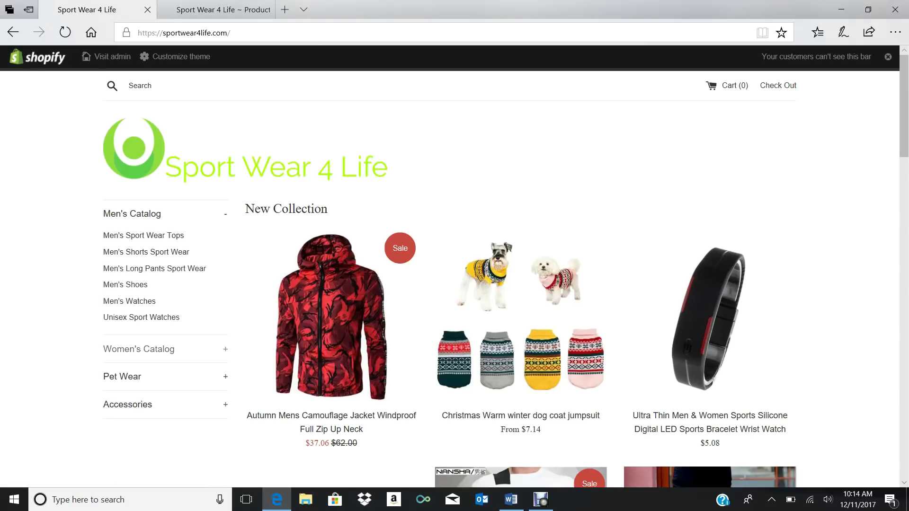
Expand the storefront's Women's Catalog and Accessories submenus, reload, then open the admin Themes page
left_click(139, 349)
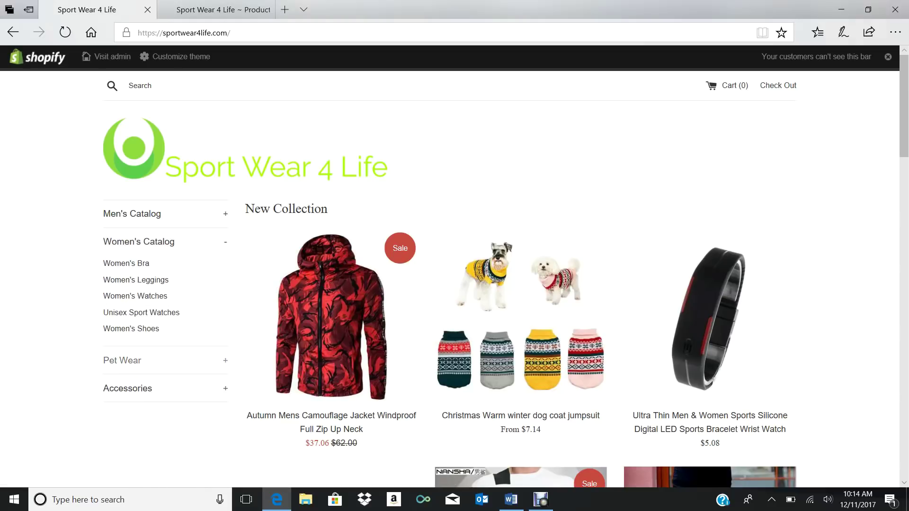
left_click(128, 388)
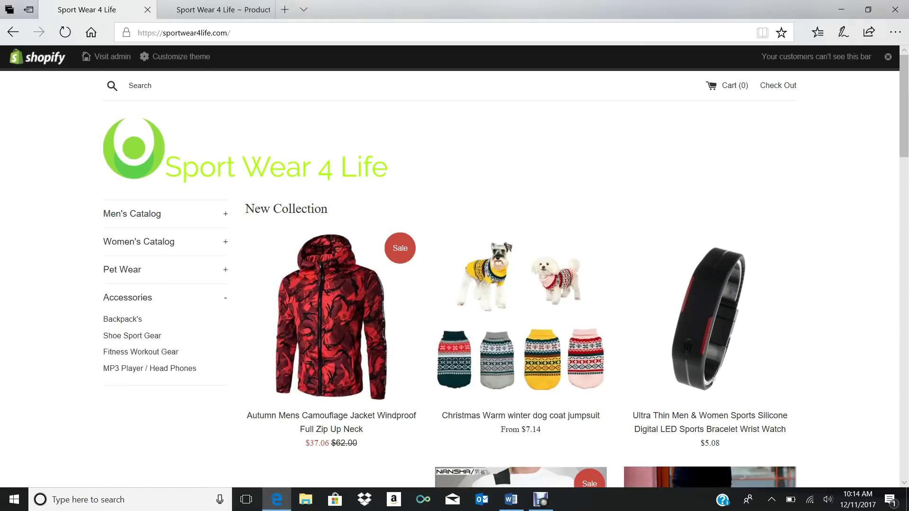
left_click(128, 297)
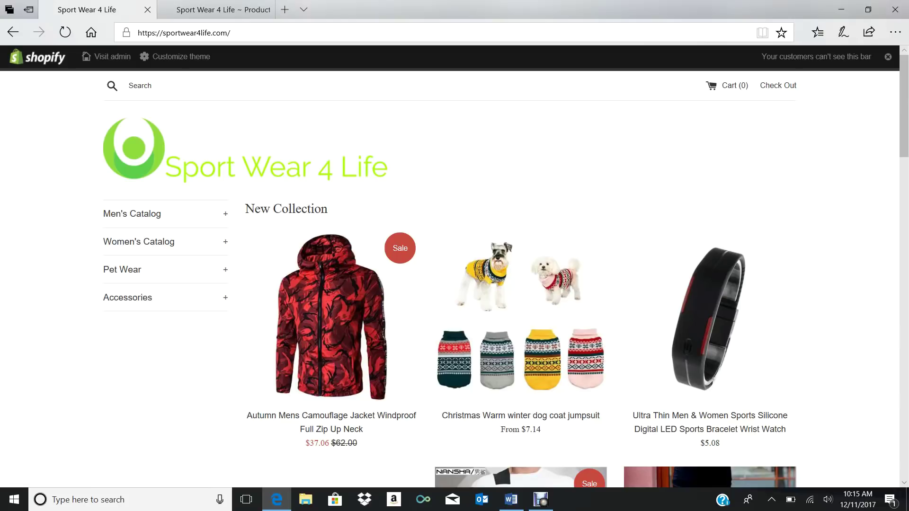
left_click(218, 10)
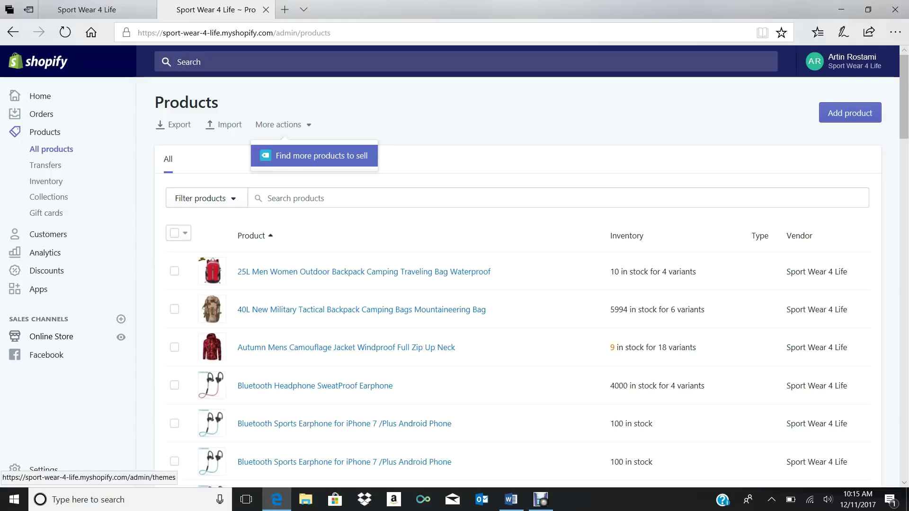
left_click(51, 337)
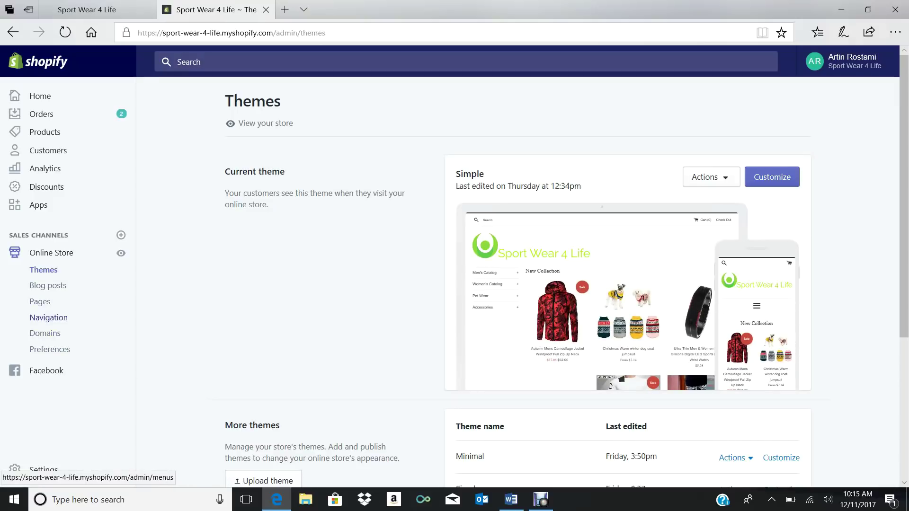
Open the Navigation menus list, compare it with the live storefront, and open Main menu
left_click(49, 318)
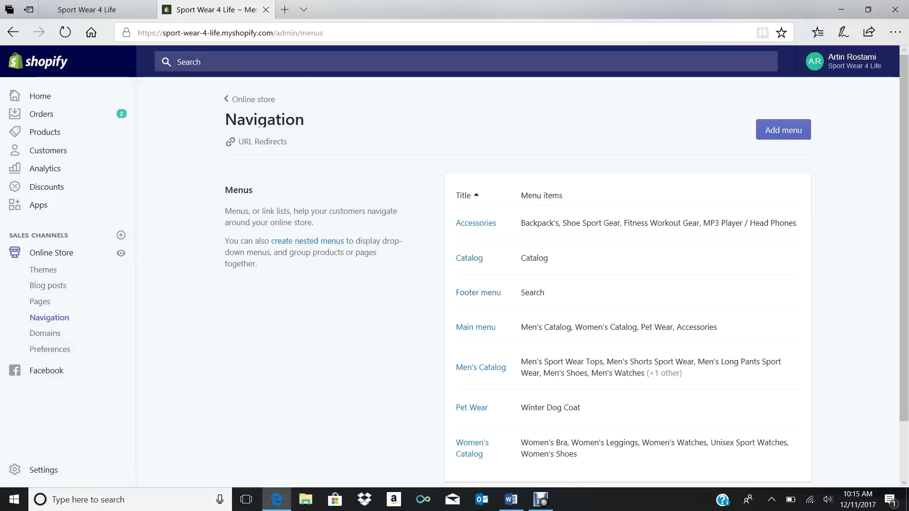
scroll(518, 284, "down", 2)
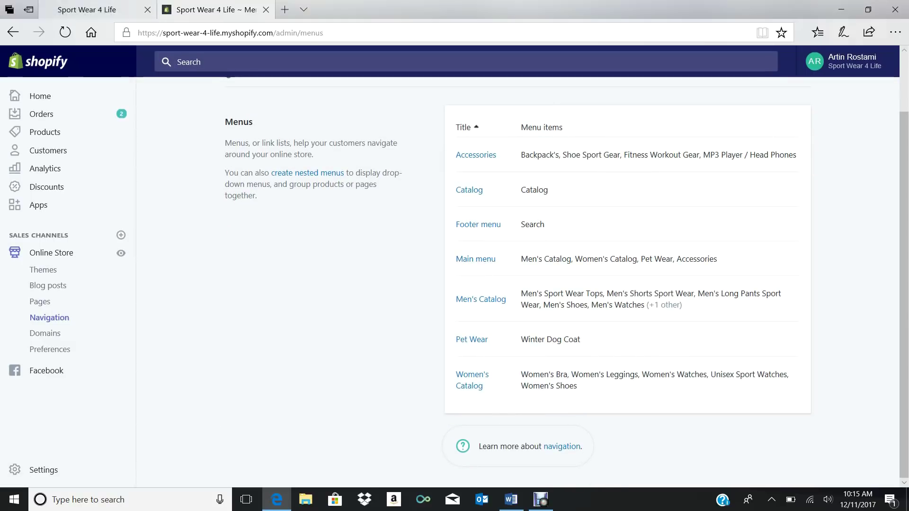
left_click(86, 9)
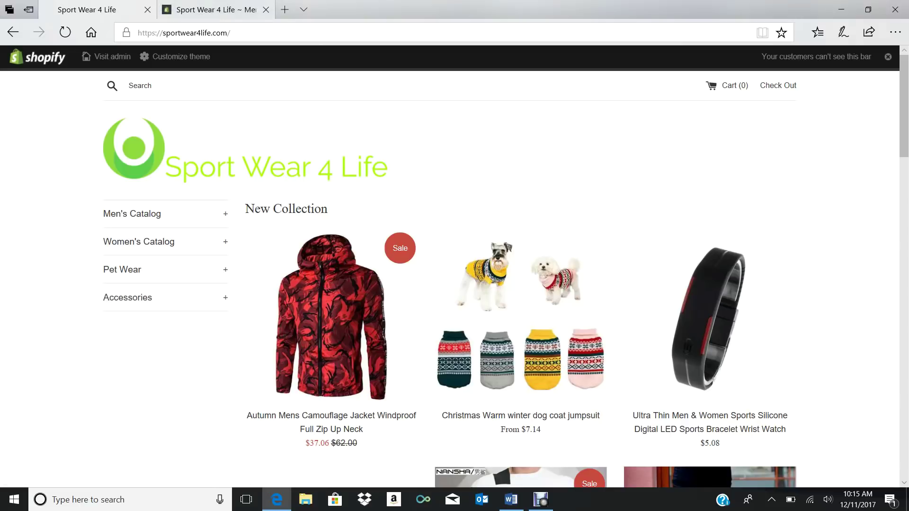
left_click(208, 10)
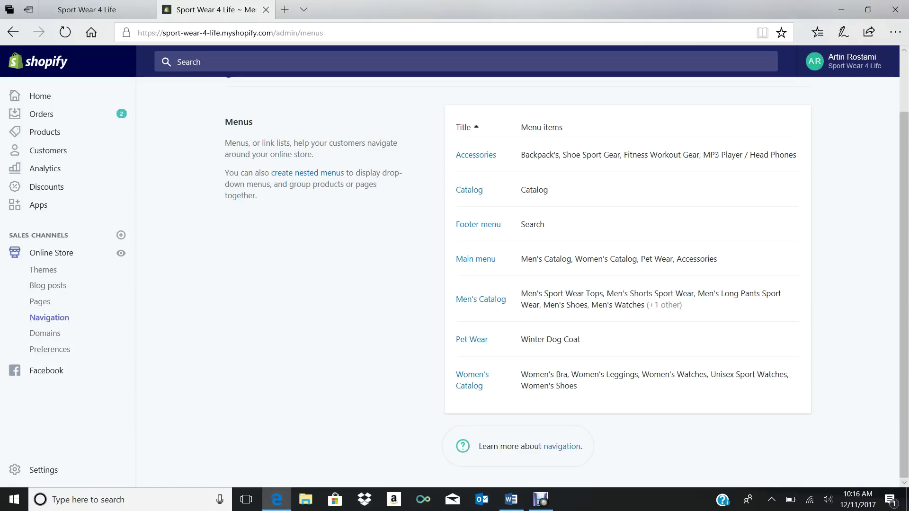
key("ctrl+Tab")
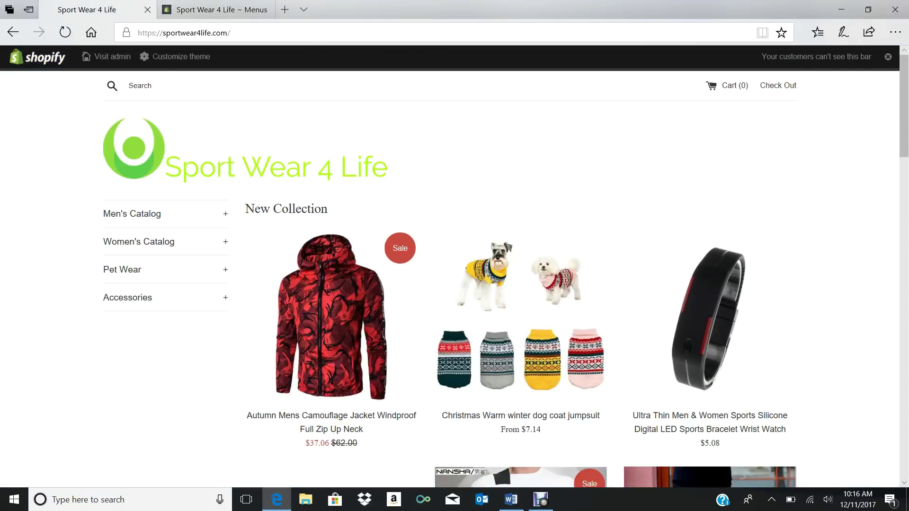
key("ctrl+Tab")
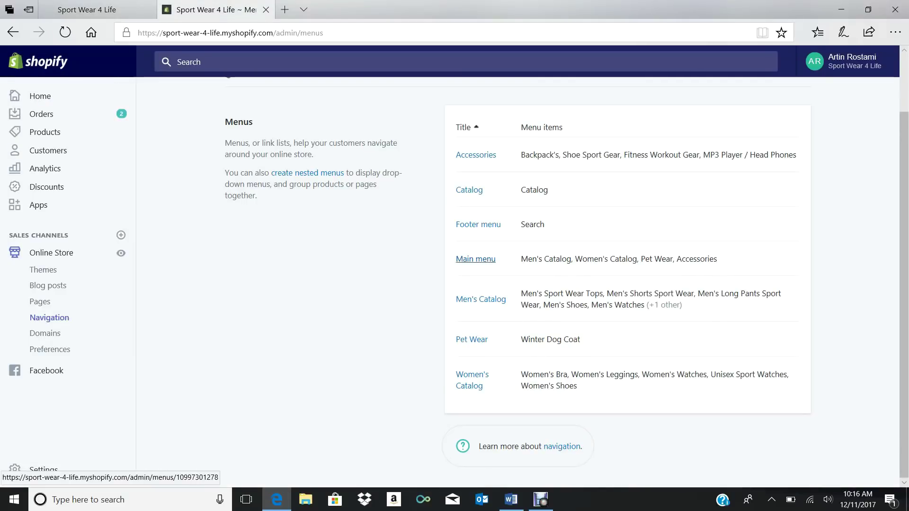
left_click(476, 259)
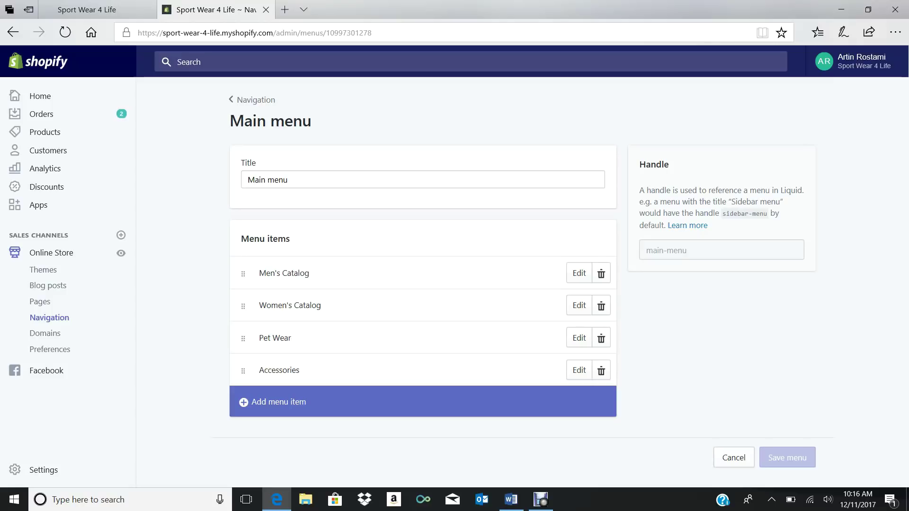
Add a Main menu item named 'Test 1' that links to Home
key("Return")
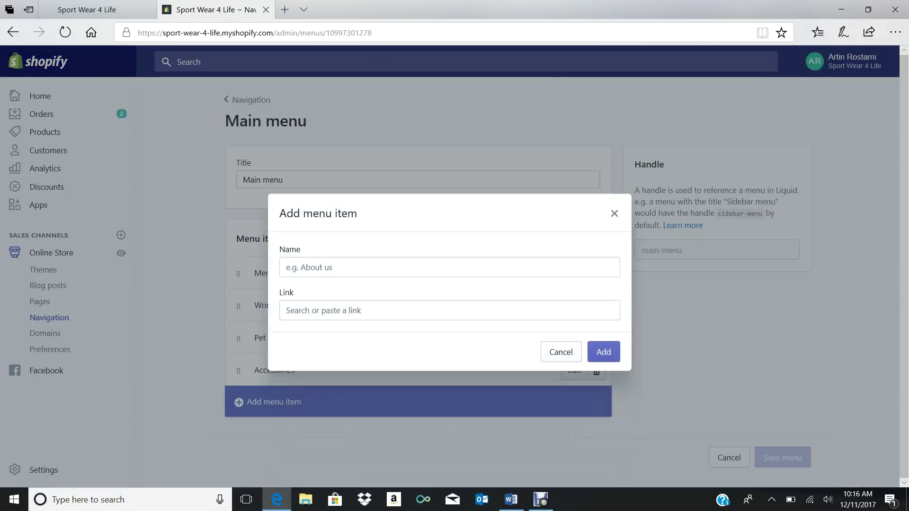
left_click(332, 267)
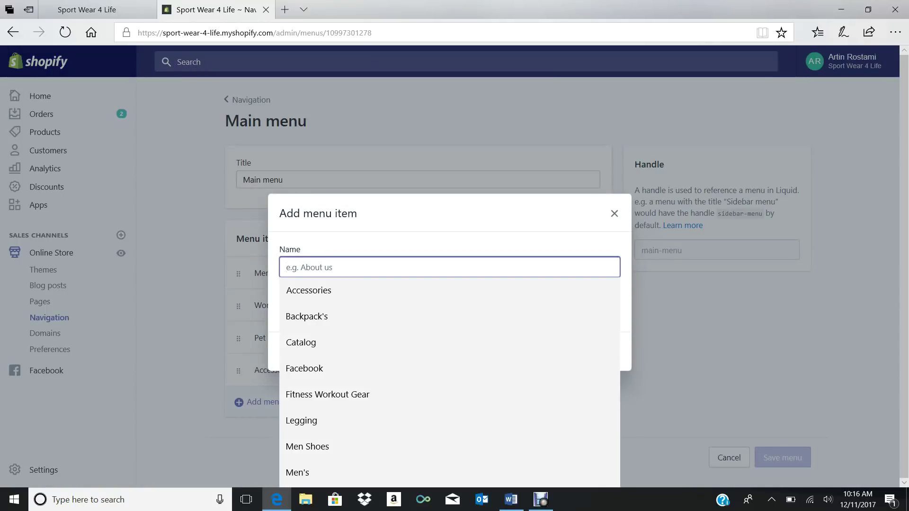
type("Te")
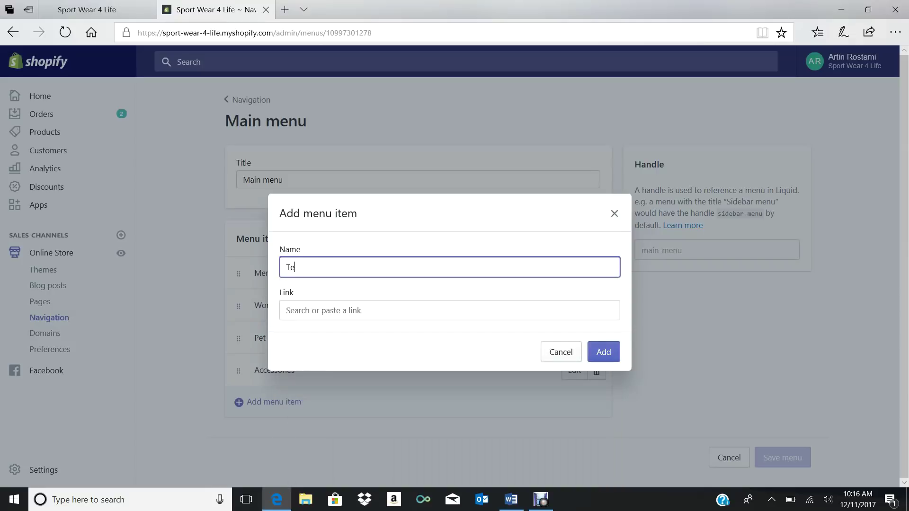
type("st 1")
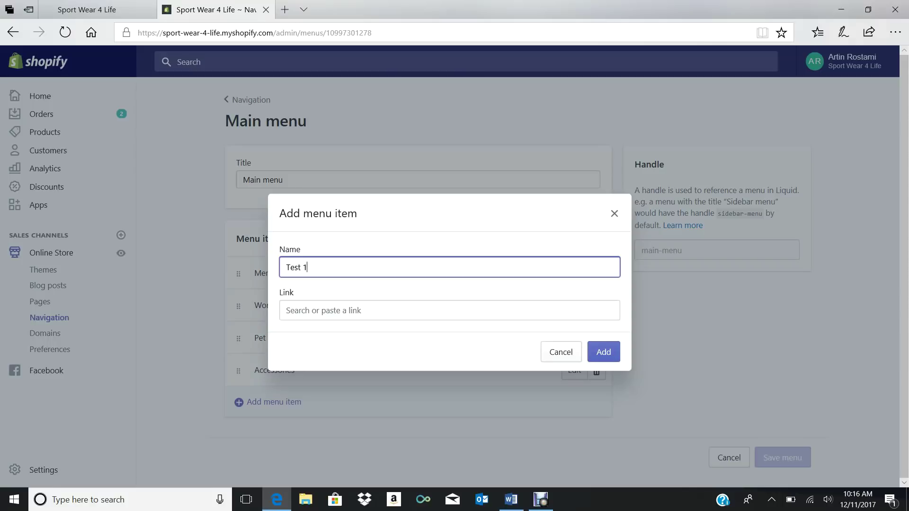
left_click(449, 310)
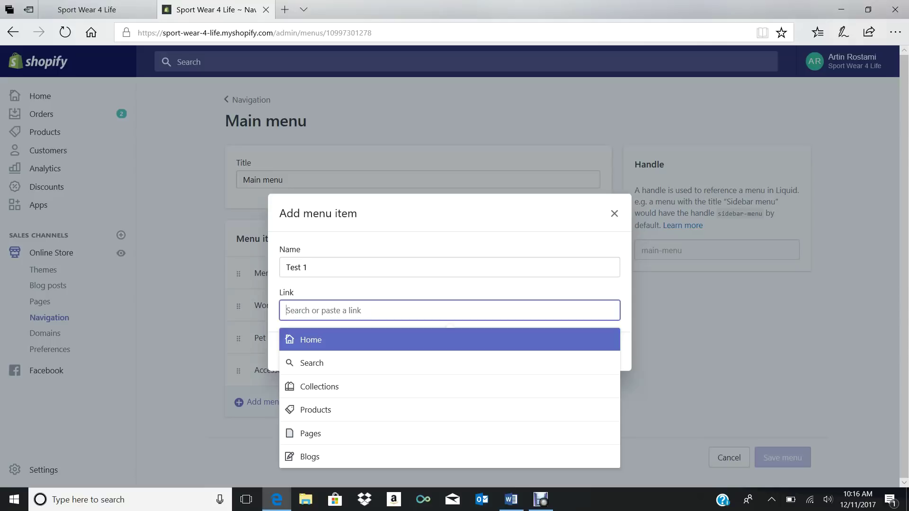
key("Return")
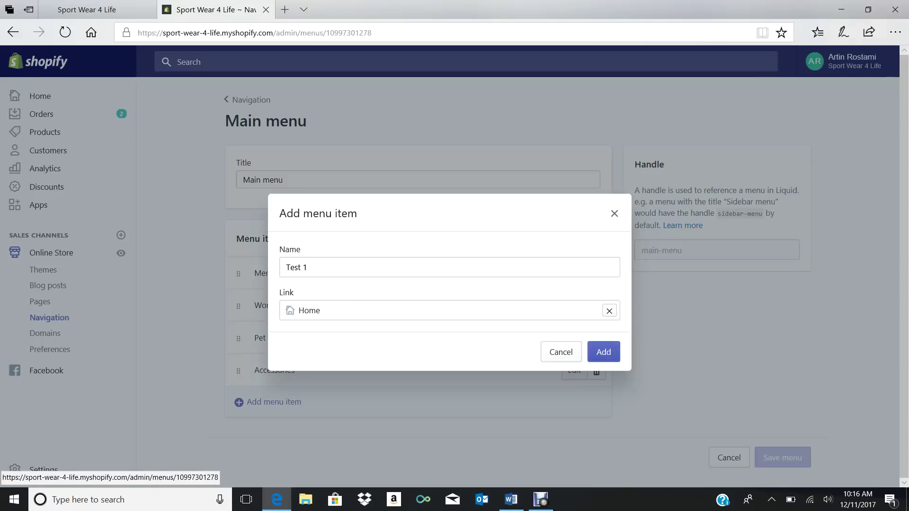
left_click(604, 351)
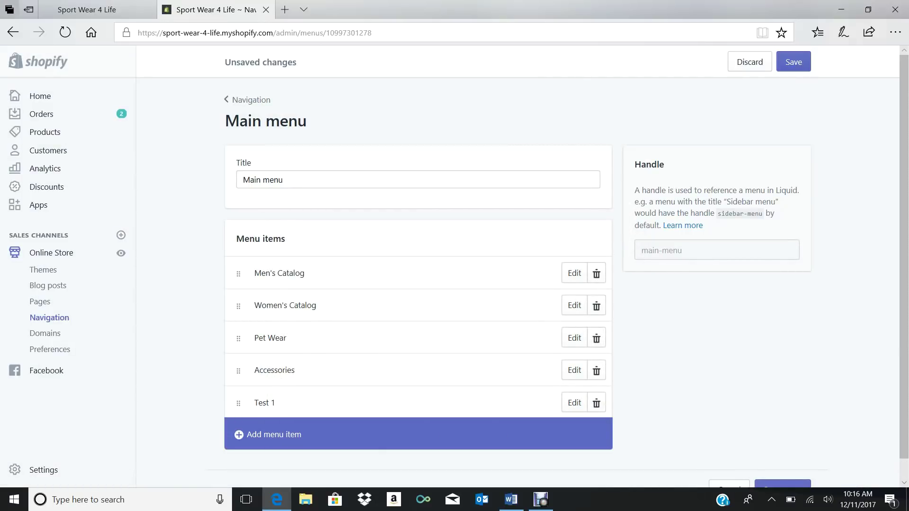
Reload the storefront and toggle its Accessories submenu to check for the new item
key("ctrl+1")
left_click(65, 32)
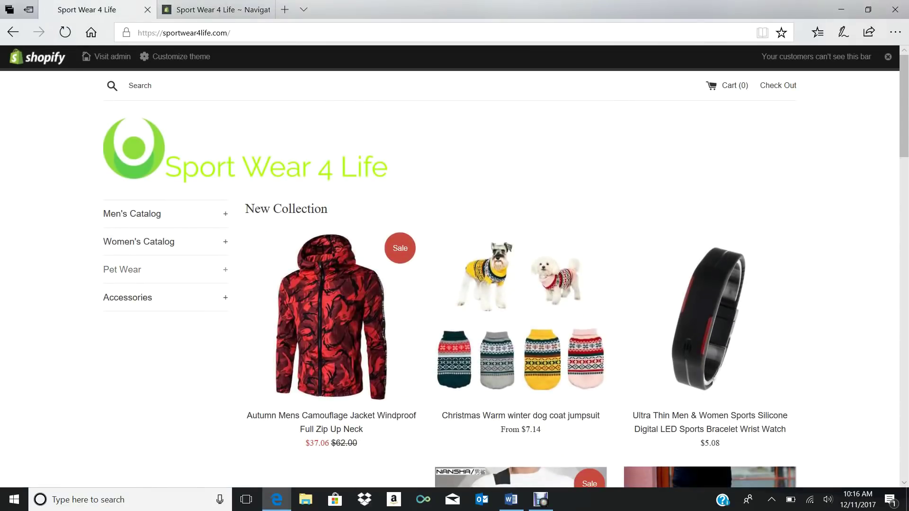
left_click(127, 297)
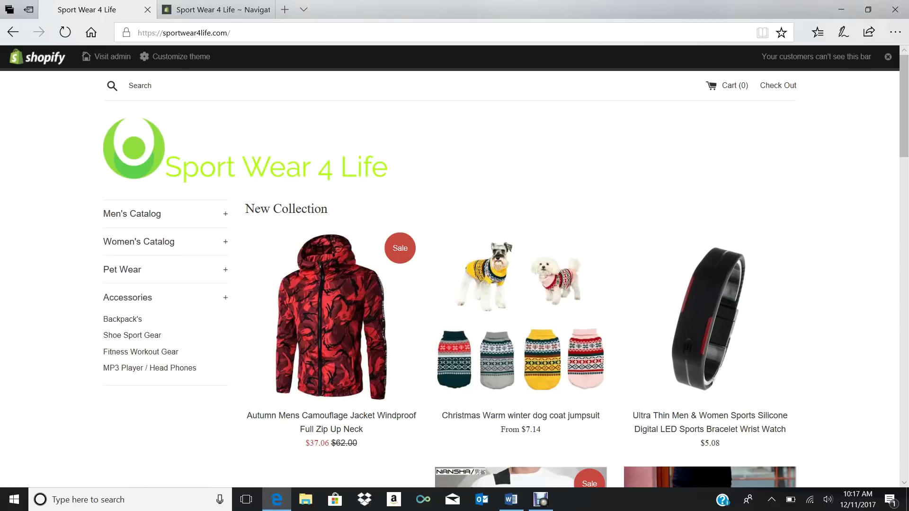
left_click(127, 298)
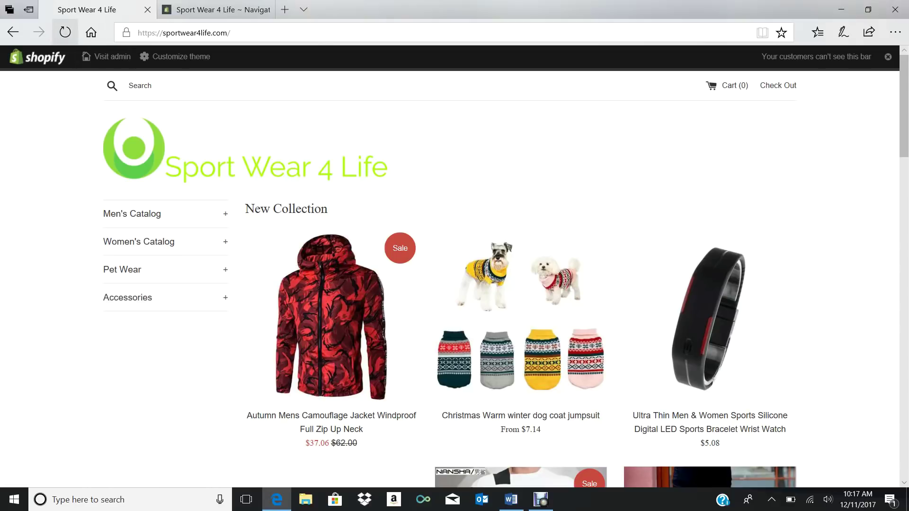
Save the Main menu and reload the storefront to see Test 1 below Accessories
left_click(218, 9)
scroll(682, 209, "down", 1)
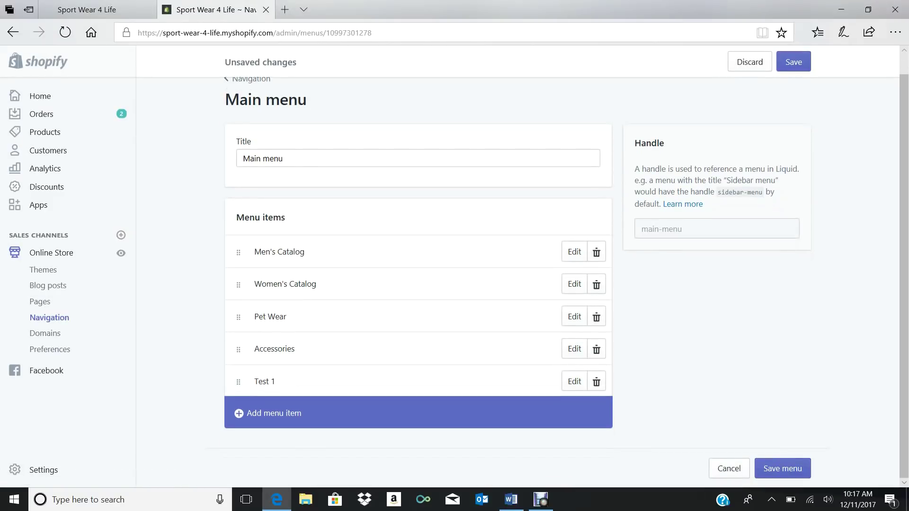
left_click(783, 468)
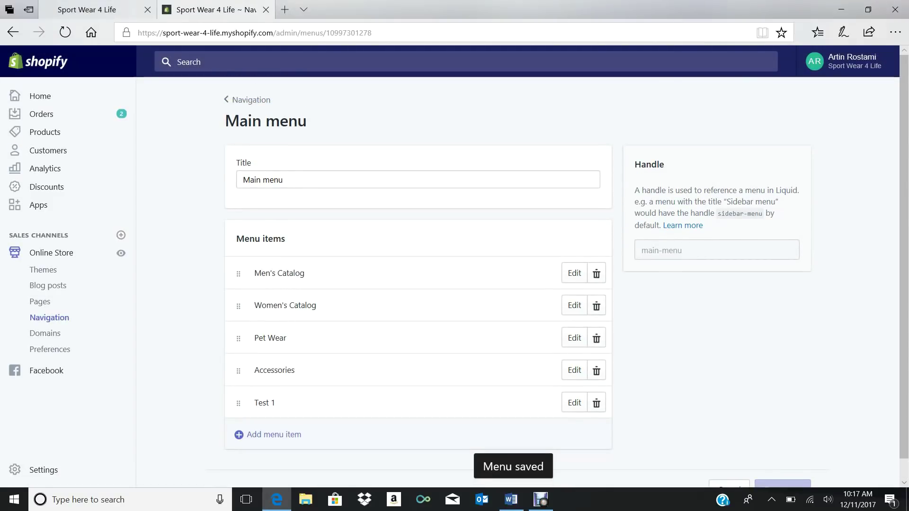
left_click(87, 10)
left_click(65, 33)
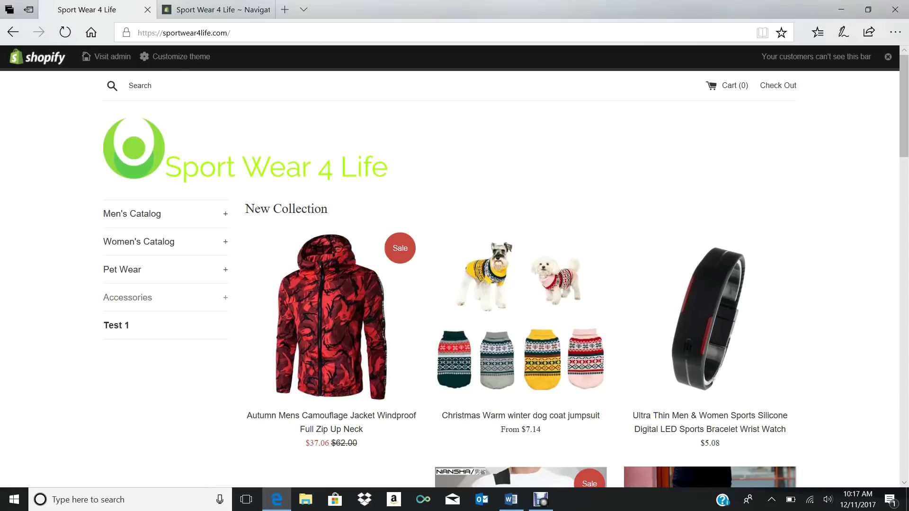
Toggle the storefront's Accessories submenu, then return to the admin's Navigation menus list
left_click(128, 298)
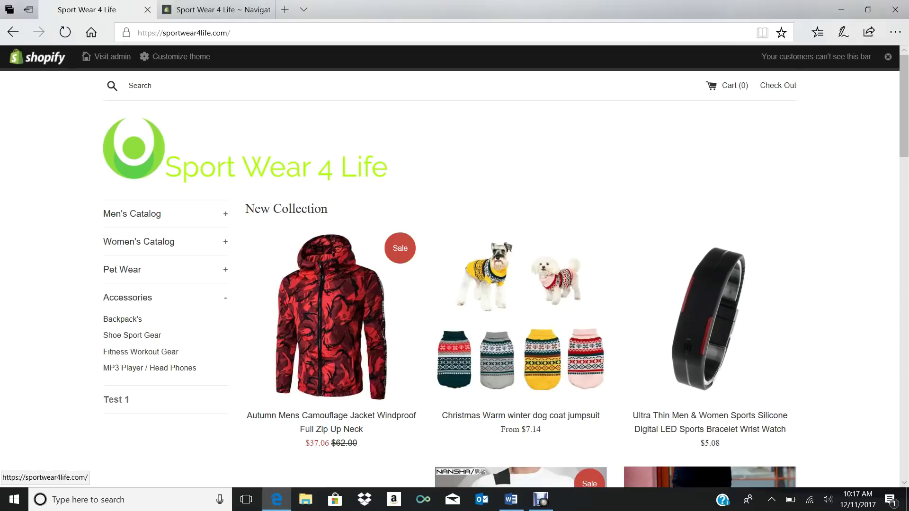
left_click(127, 298)
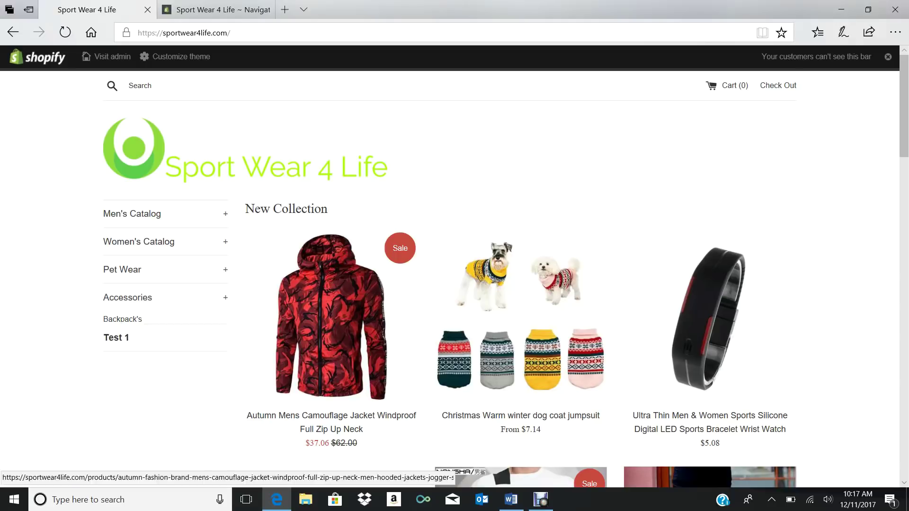
key("ctrl+Tab")
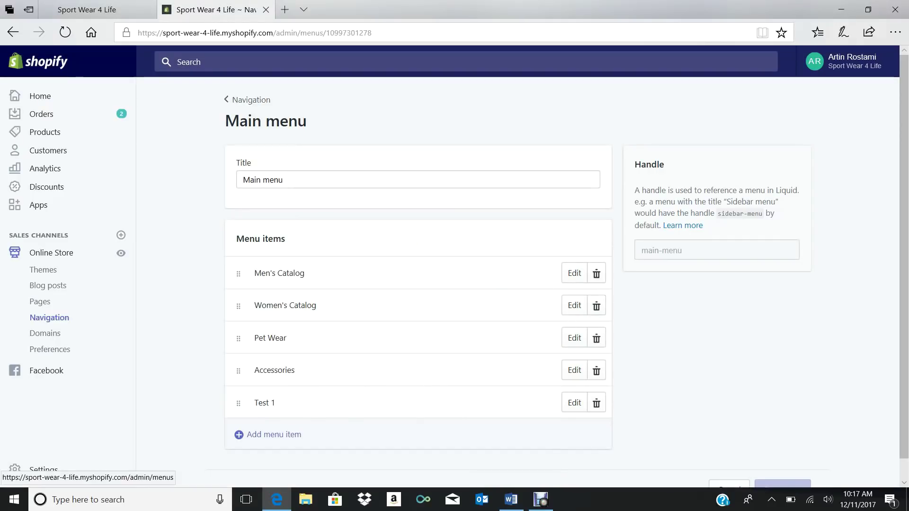
left_click(248, 100)
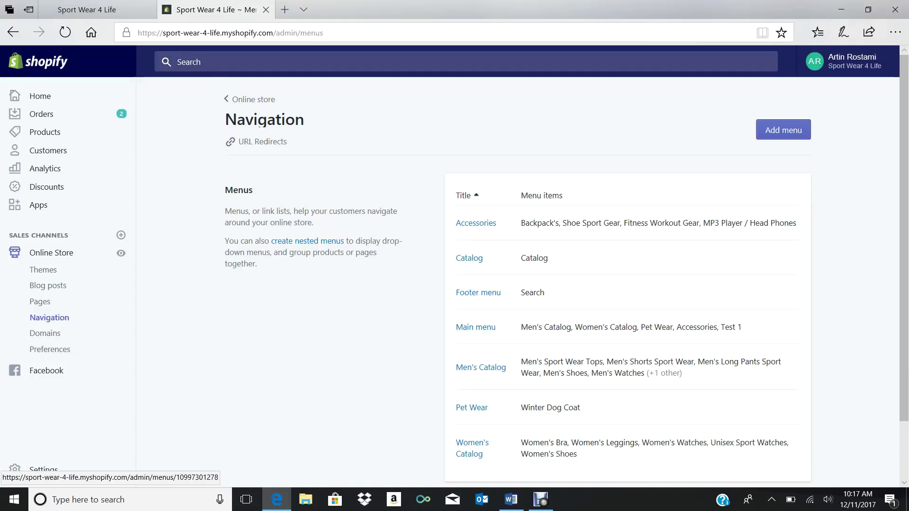
Glance at the storefront, then open Main menu for editing in the admin
left_click(87, 10)
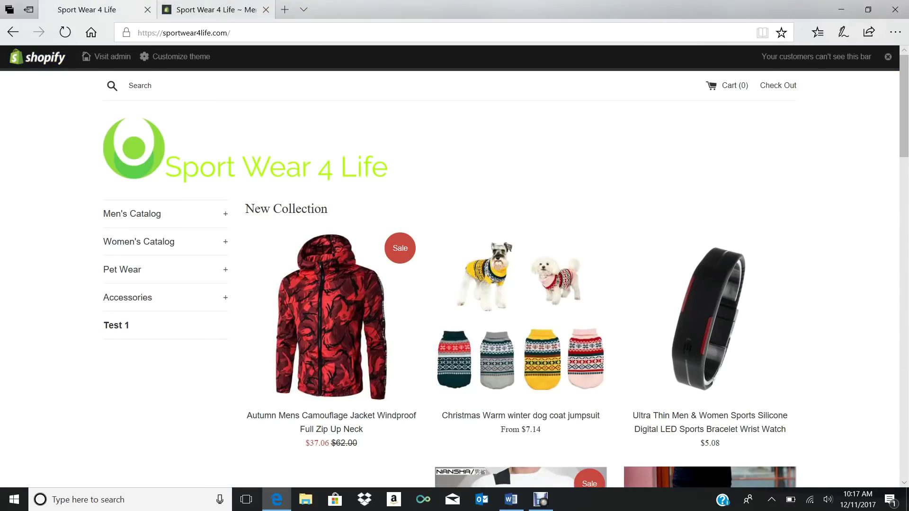
left_click(216, 10)
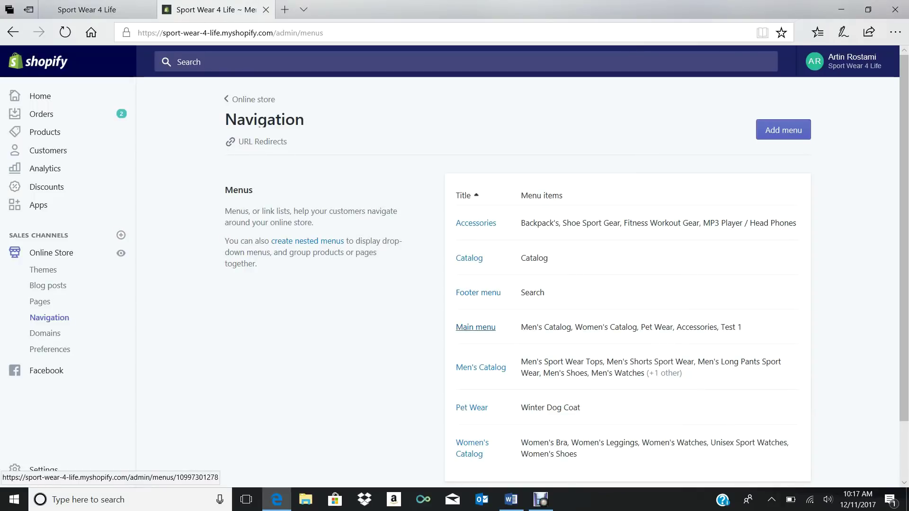
left_click(475, 327)
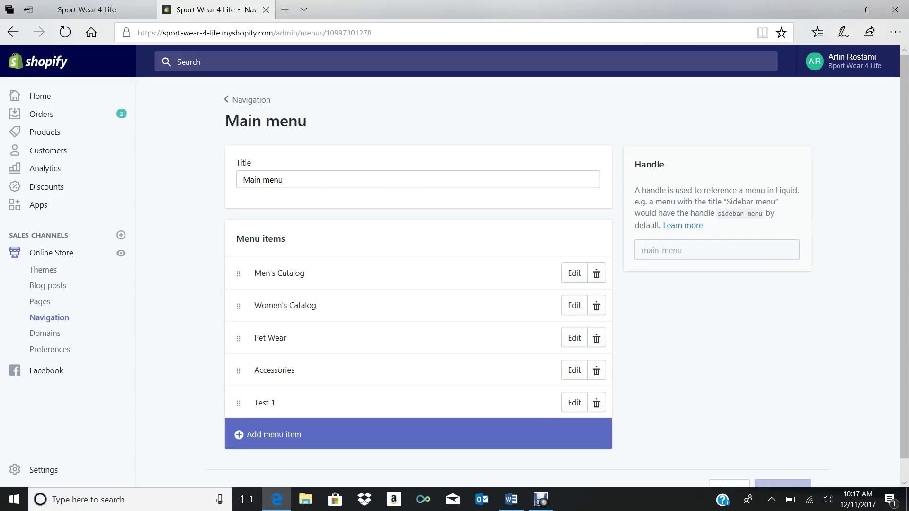
Add a 'Test 2' item linked to Home and save the Main menu
left_click(274, 434)
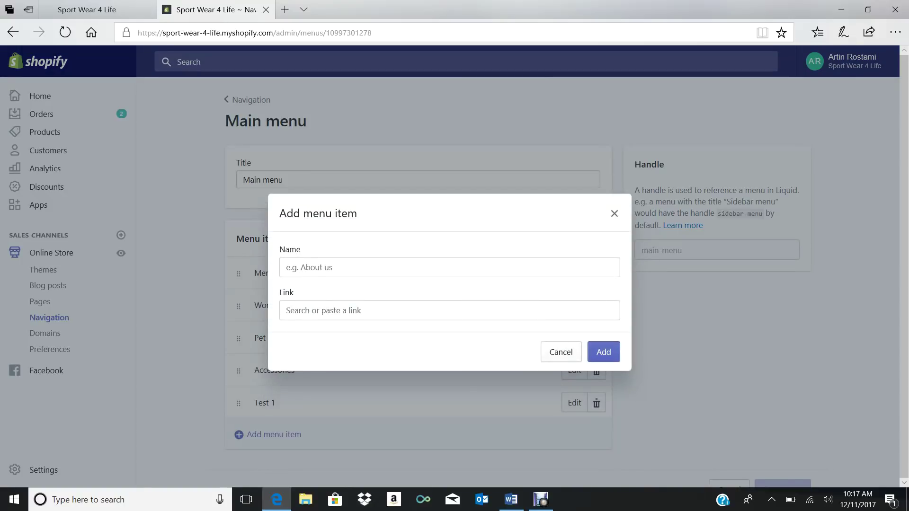
left_click(450, 267)
type("Test")
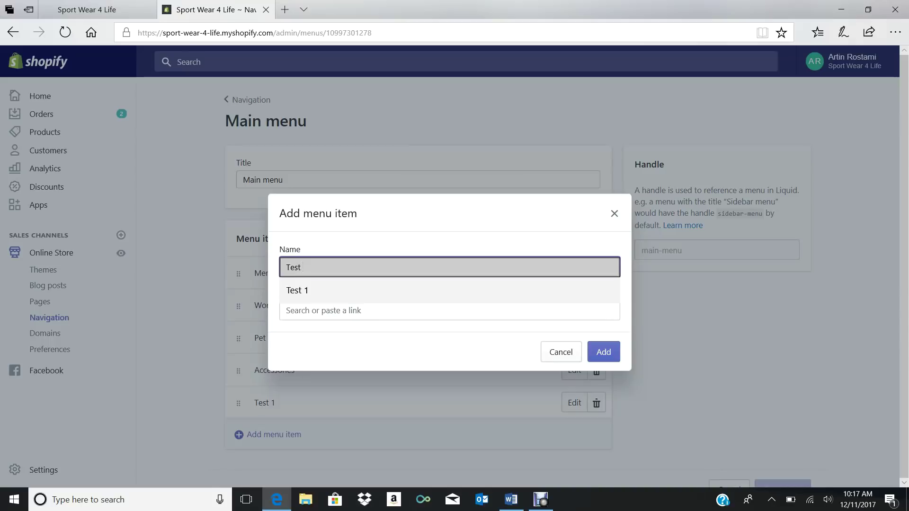
type(" 2")
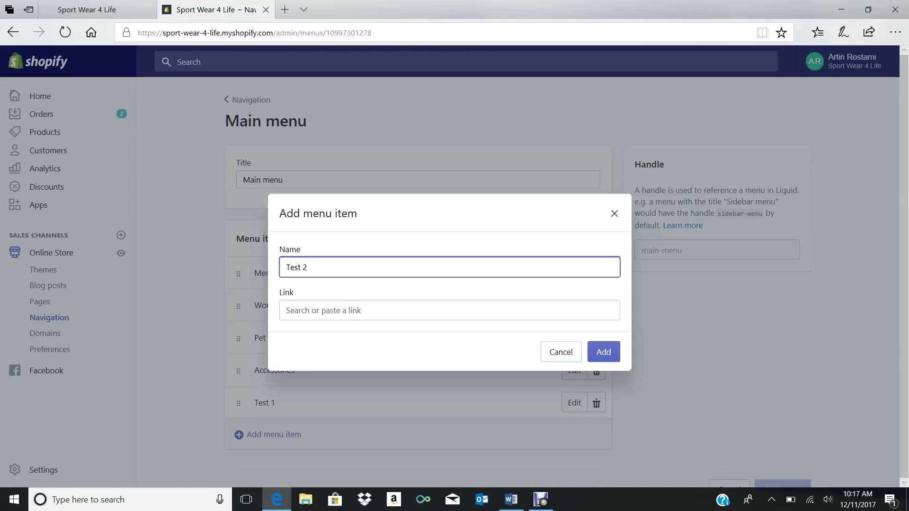
key("Tab")
key("Down")
key("Up")
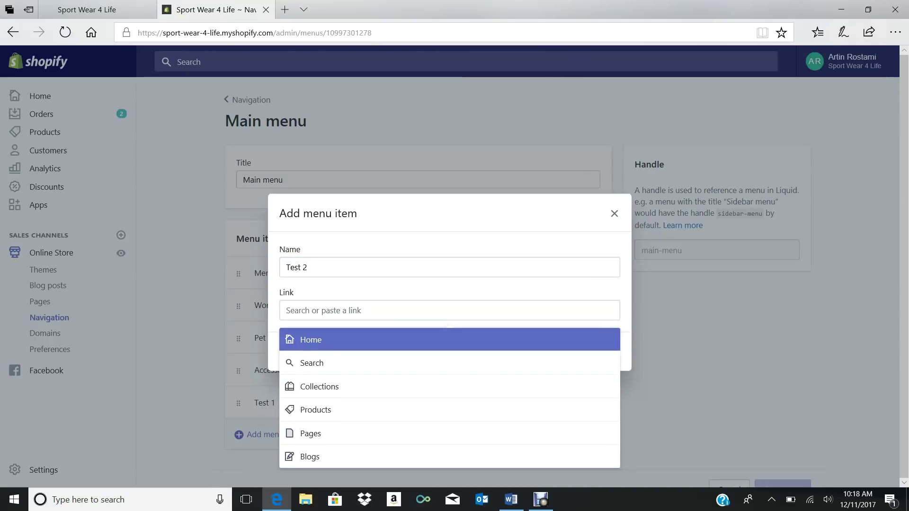
key("Return")
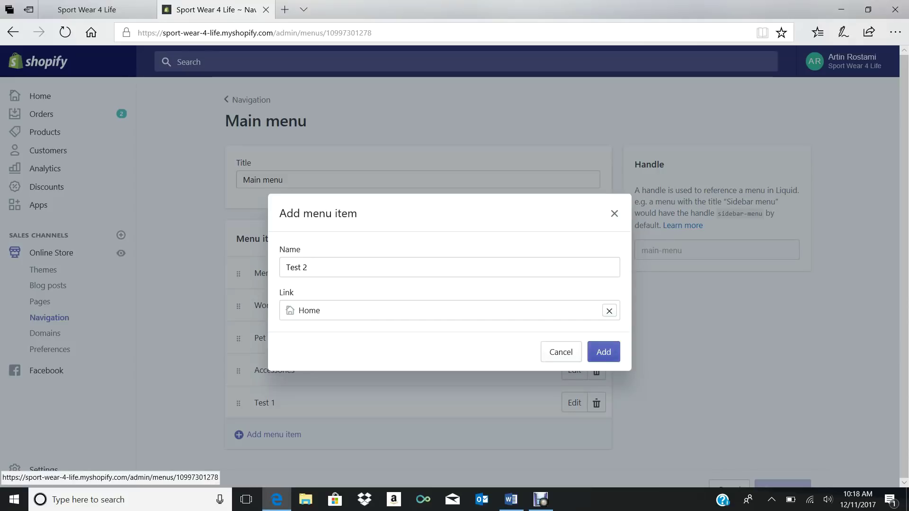
key("Return")
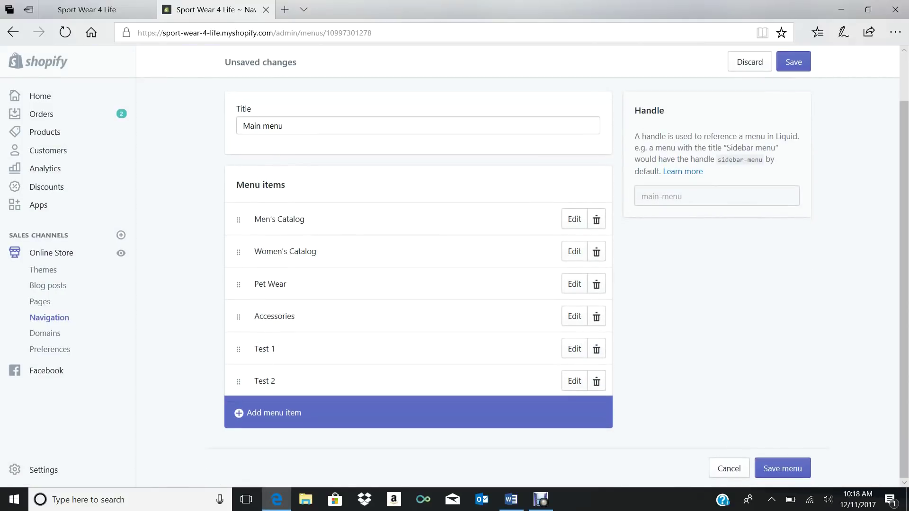
left_click(782, 468)
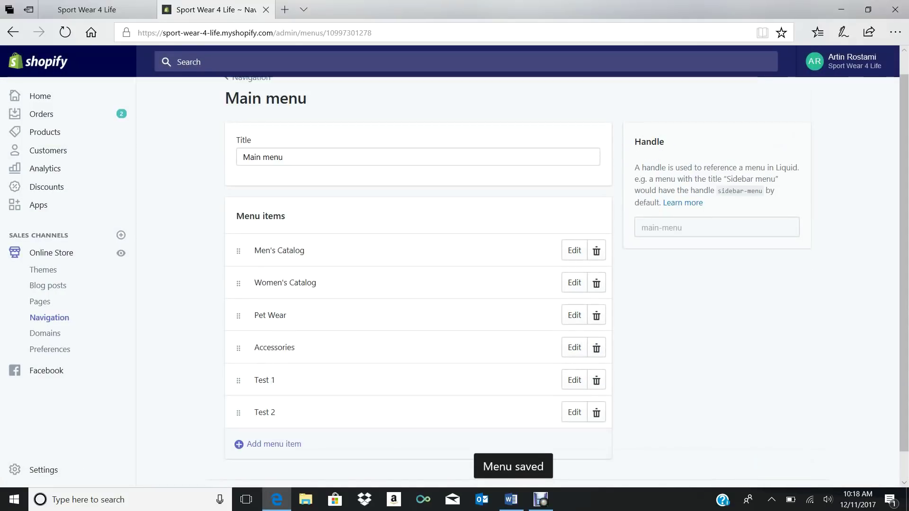
left_click(87, 9)
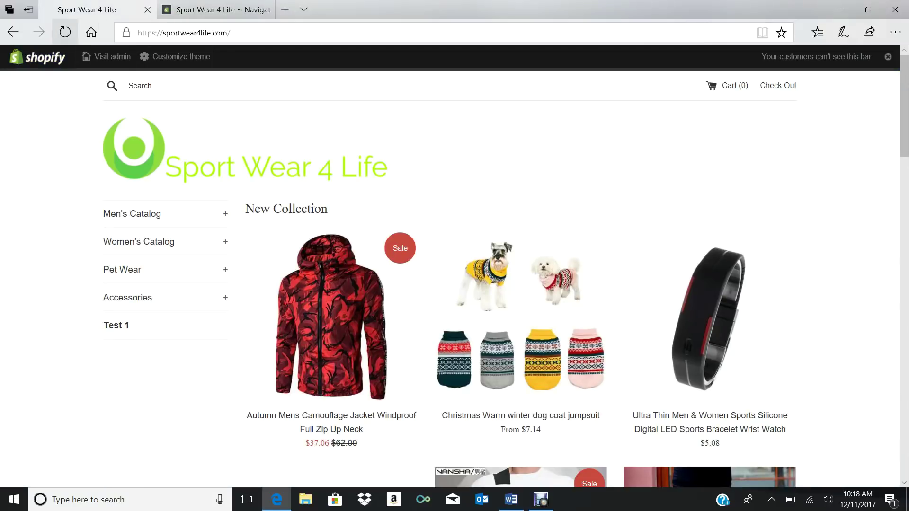
Reload the storefront to confirm Test 2 sits beneath Test 1, then return to the admin
left_click(65, 33)
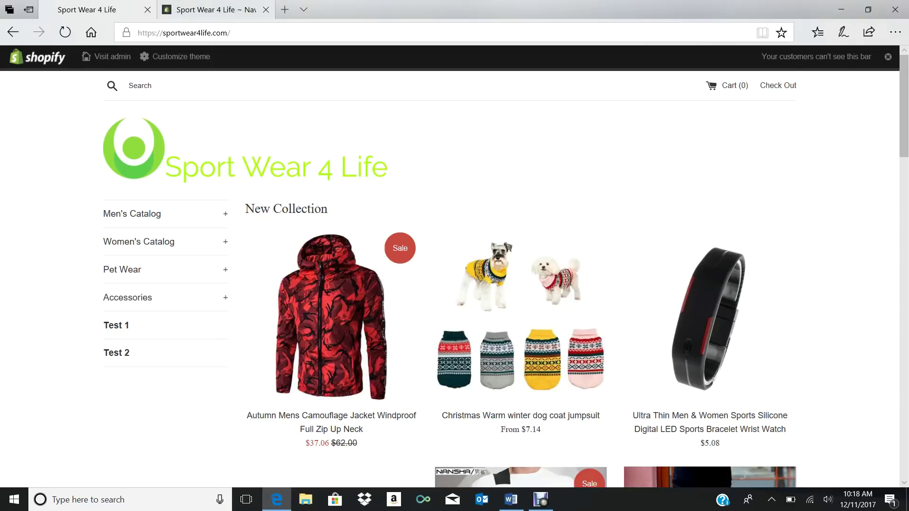
left_click(216, 10)
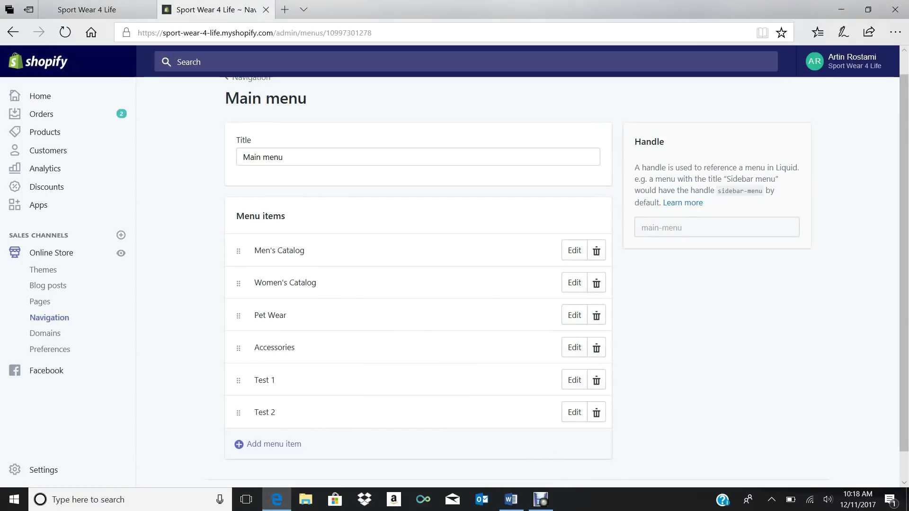
Go back to the Navigation menus list and start a new blank menu
scroll(251, 100, "up", 1)
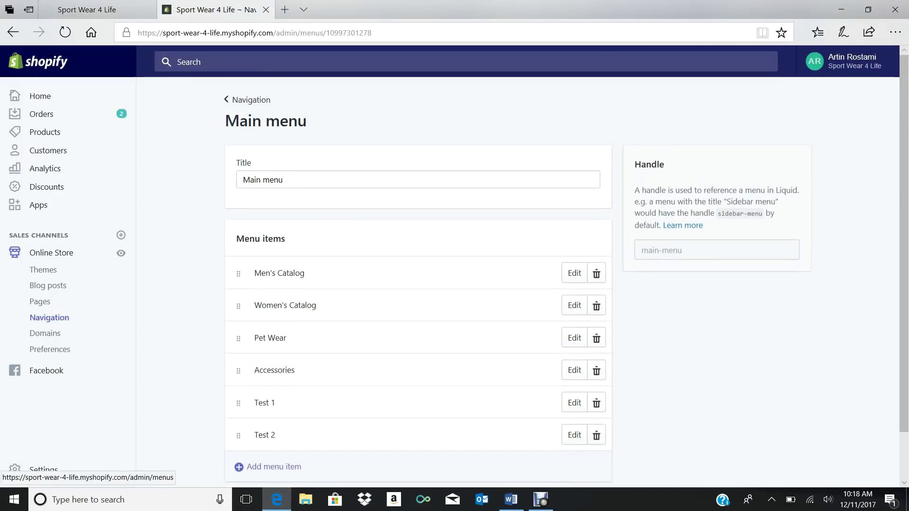
left_click(251, 99)
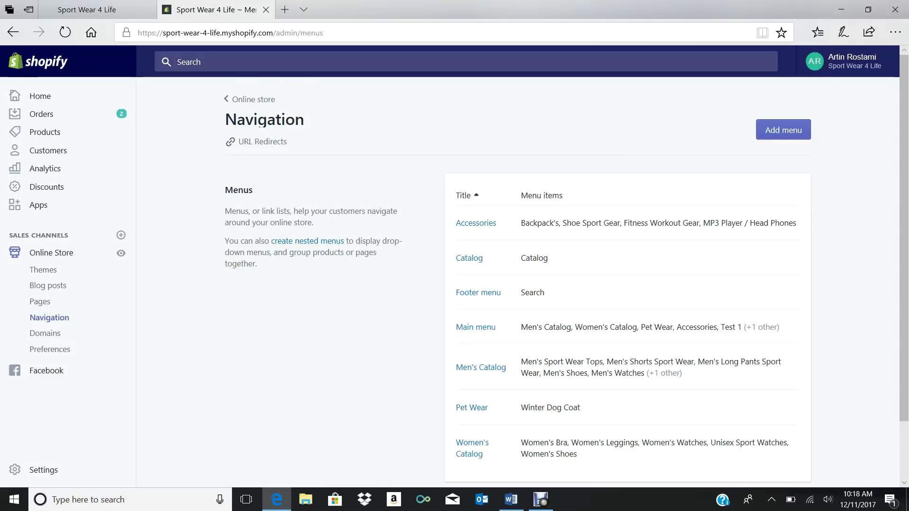
scroll(476, 259, "down", 2)
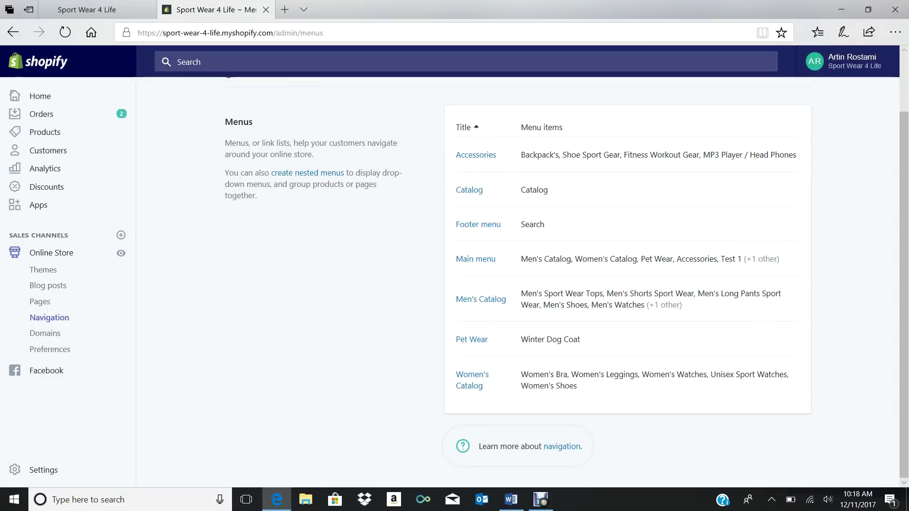
scroll(784, 127, "up", 2)
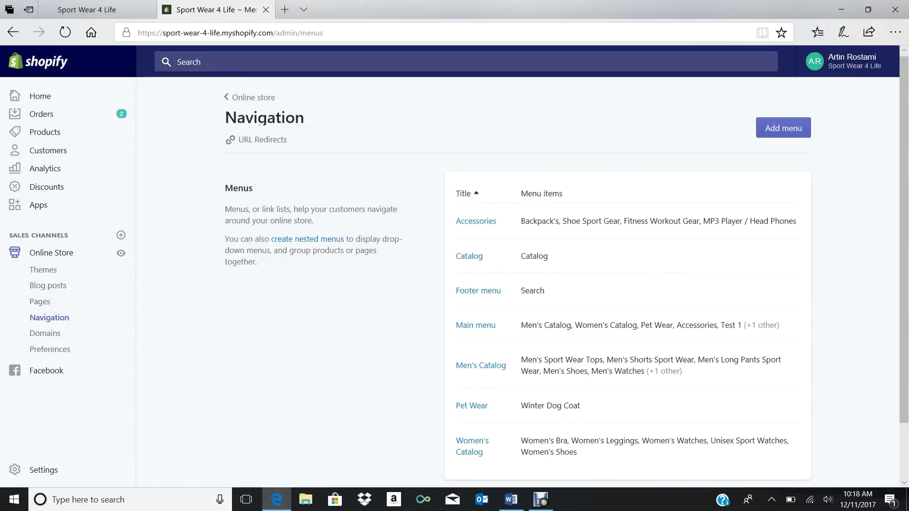
left_click(784, 127)
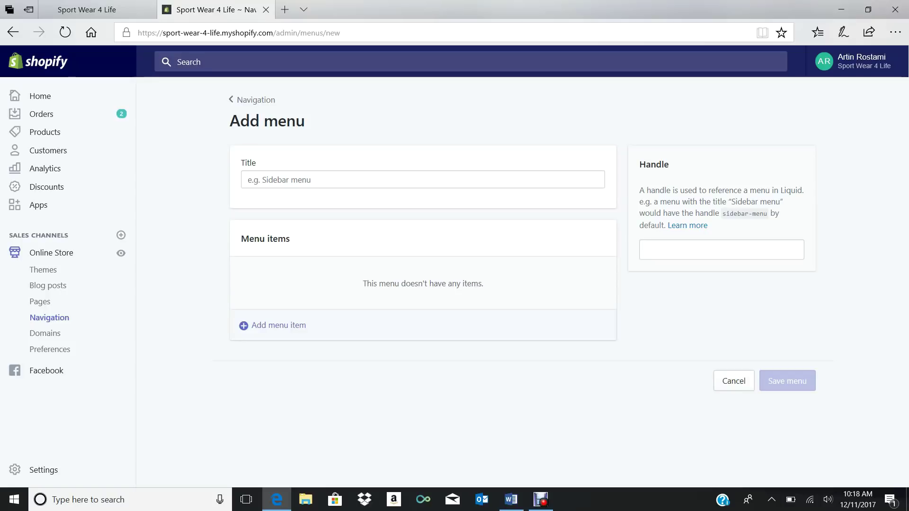
left_click(248, 179)
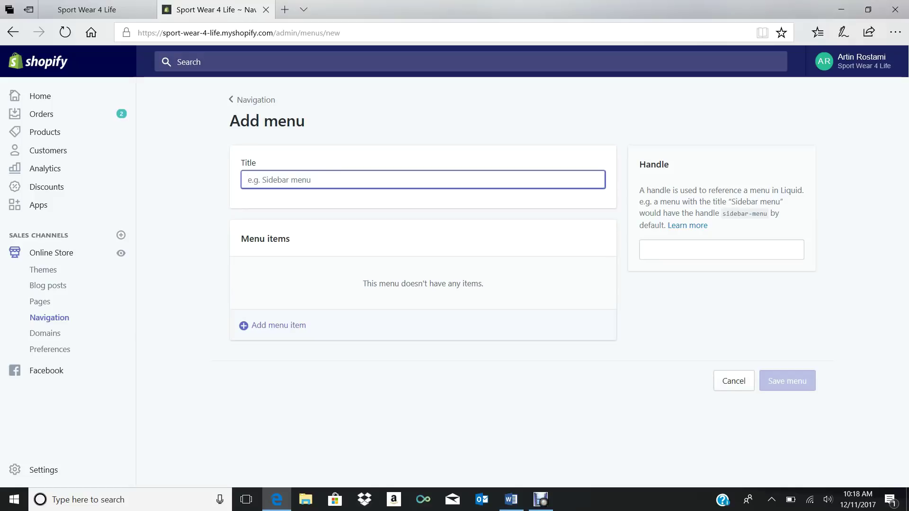
Title the new menu 'Test 1' and save it with handle test-1
type("Tes")
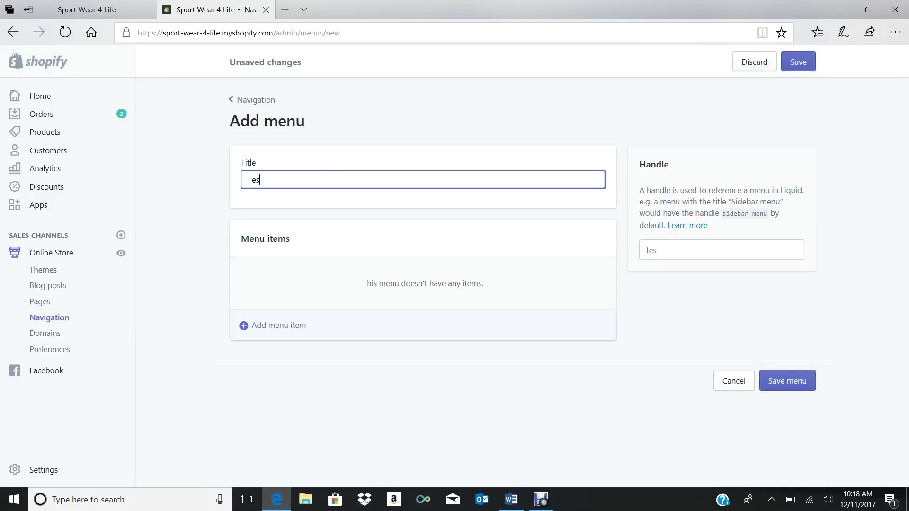
type("t 1")
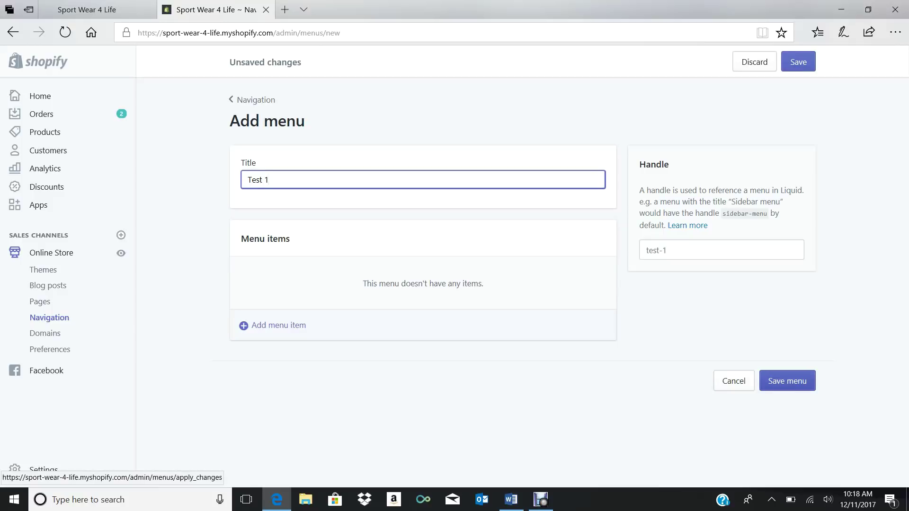
left_click(787, 381)
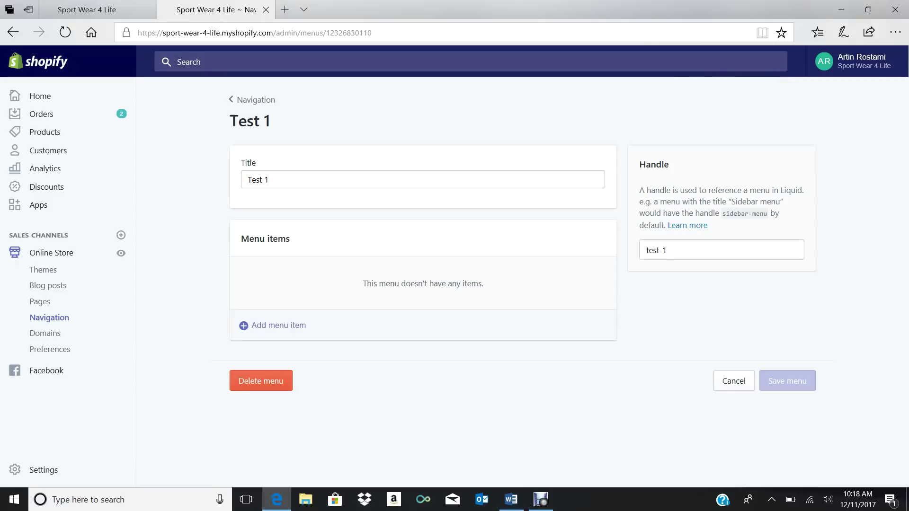
left_click(90, 9)
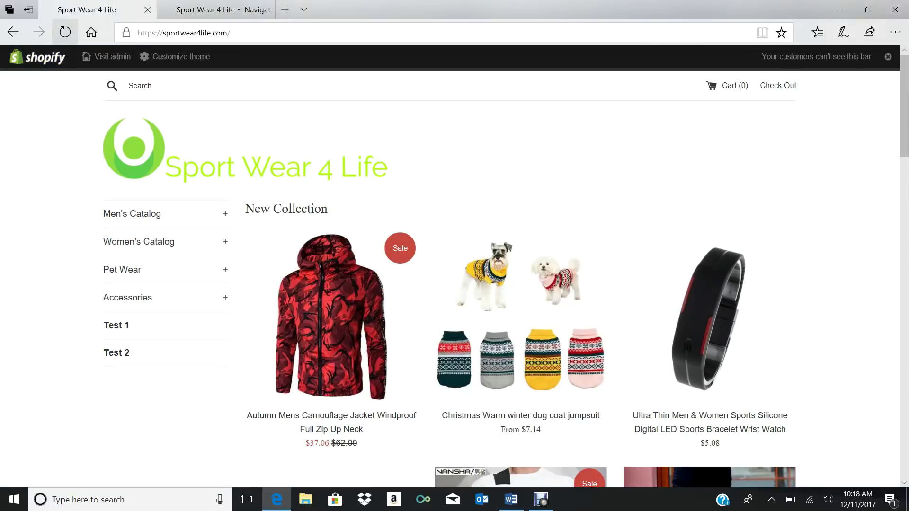
Refresh the storefront to check its sidebar menu, then go back to the empty Test 1 menu editor
left_click(65, 32)
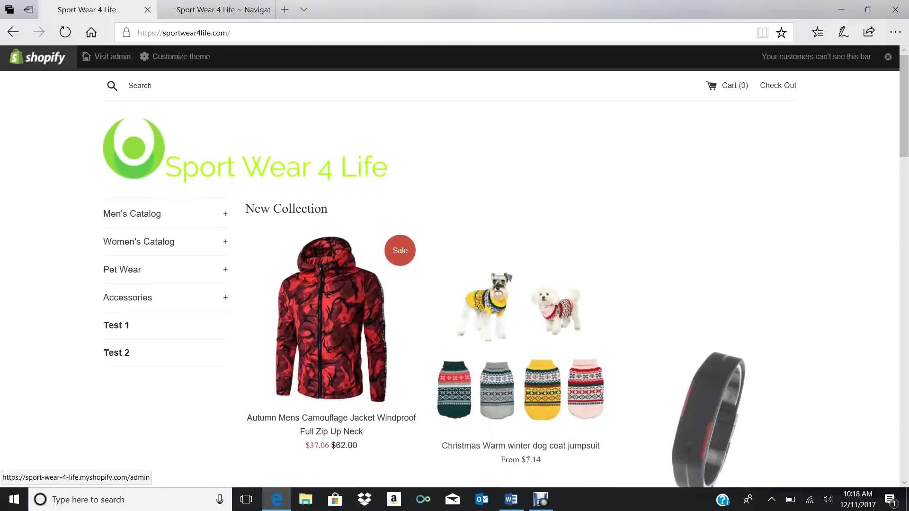
key("F5")
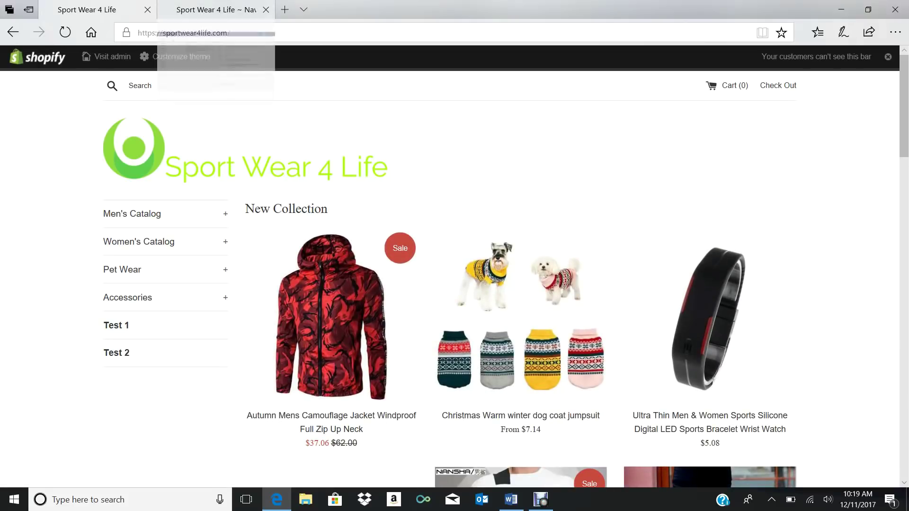
left_click(218, 10)
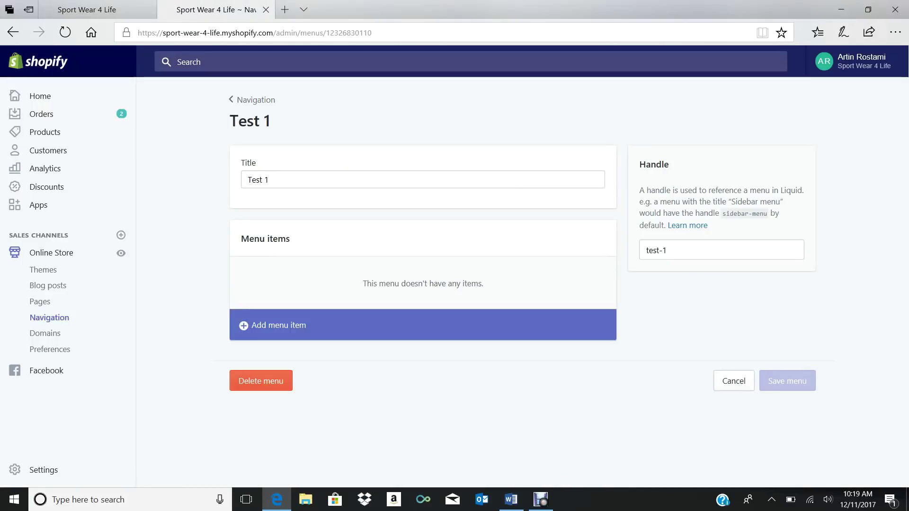
Add a new item to the Test 1 menu named Catalog
left_click(279, 325)
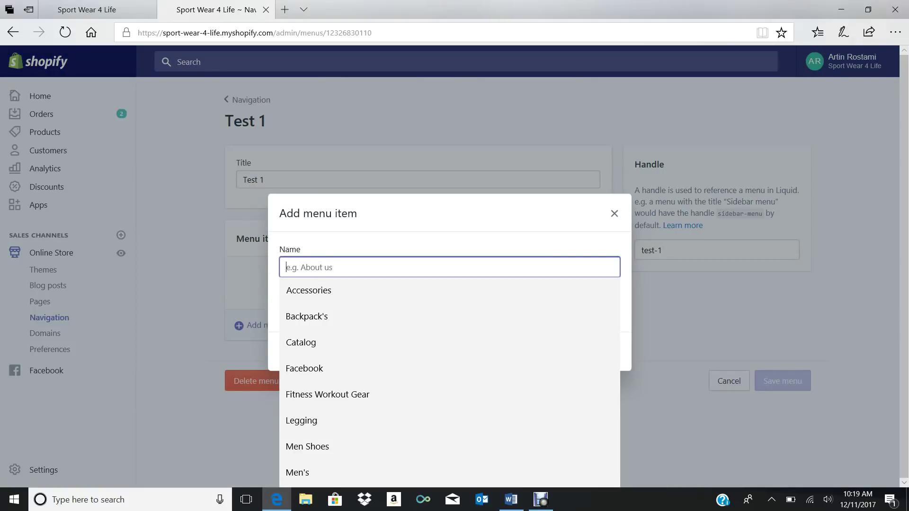
key("Down")
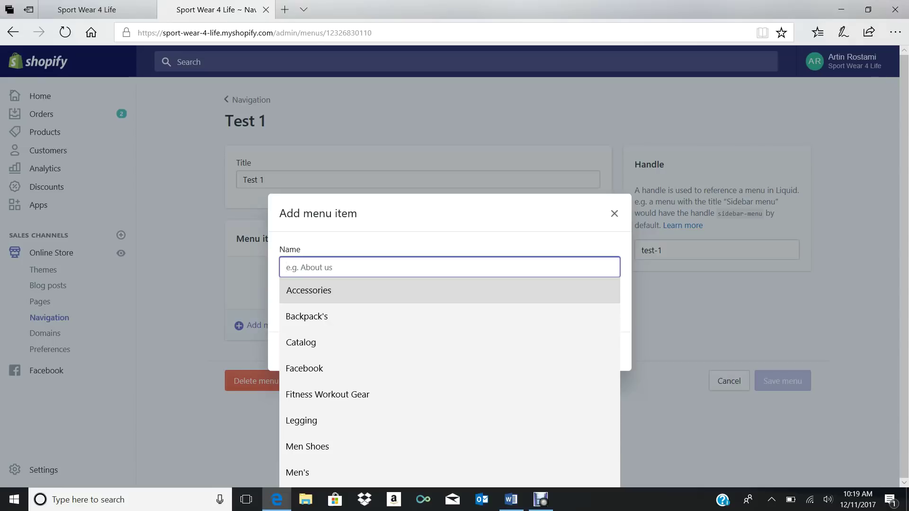
key("Down")
key("Down")
key("Return")
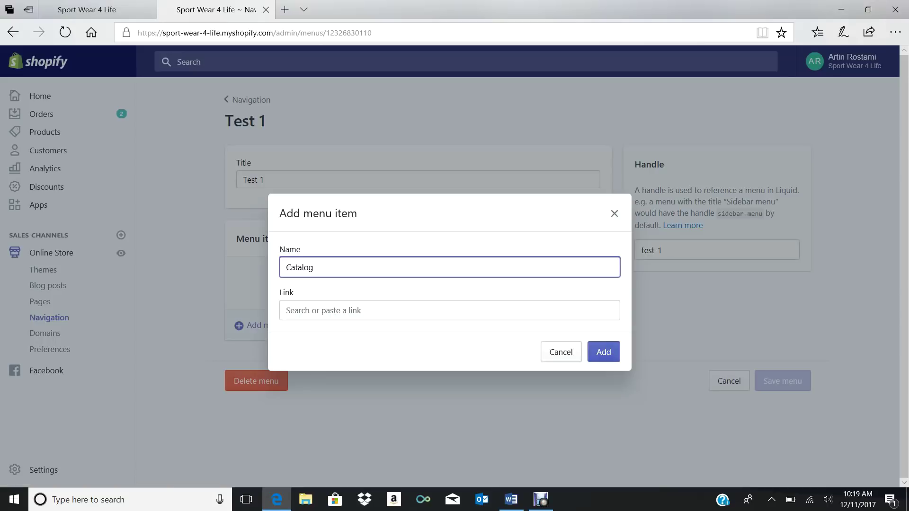
Link the Catalog item to Collections > Brand Collection, add it, and save the Test 1 menu
left_click(450, 310)
key("Down")
key("Down")
key("Down")
key("Down")
key("Up")
key("Up")
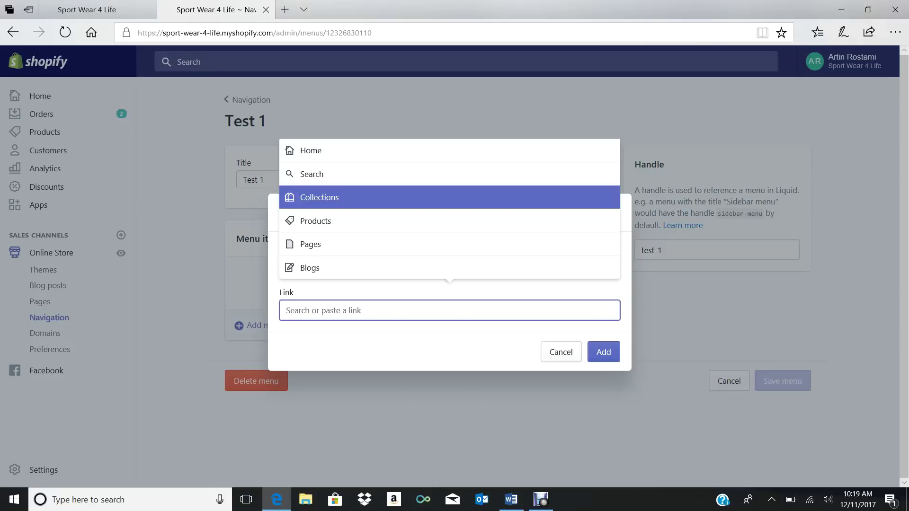
key("Return")
key("Down")
key("Down")
key("Down")
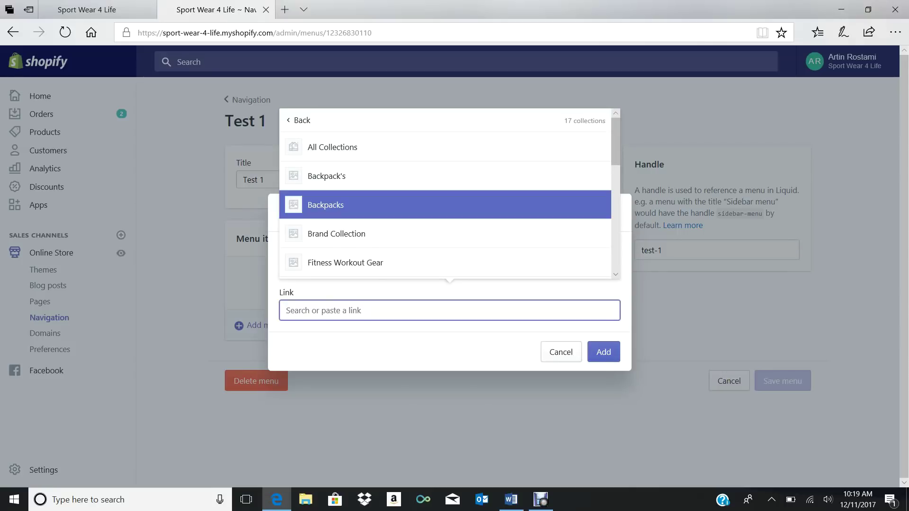
key("Up")
key("Up")
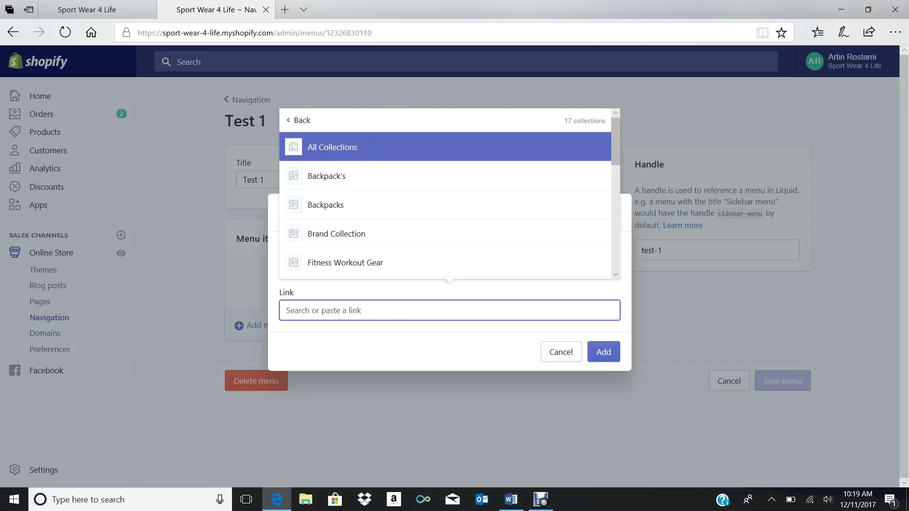
key("Down")
key("Down")
key("Down")
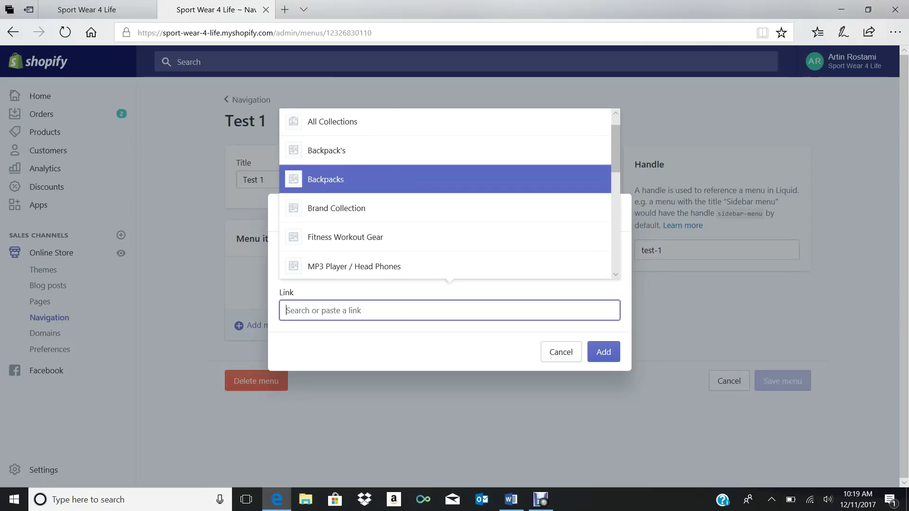
key("Return")
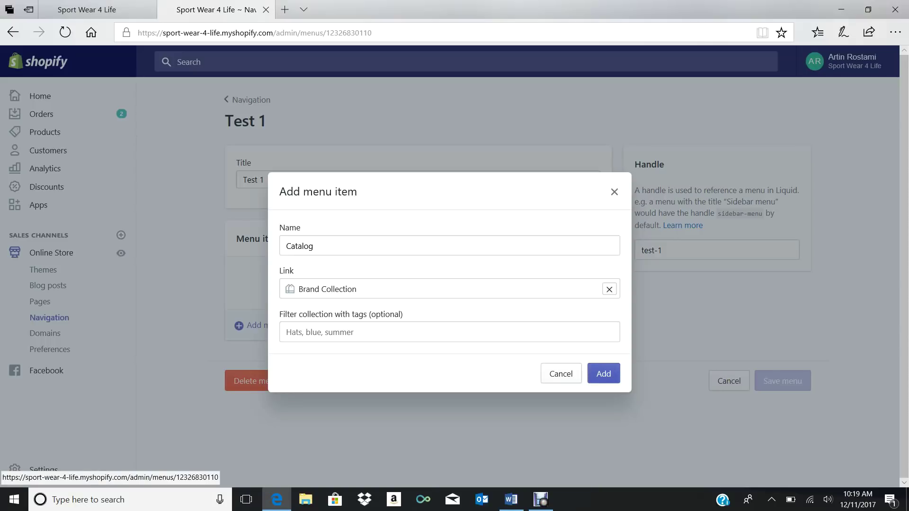
key("Return")
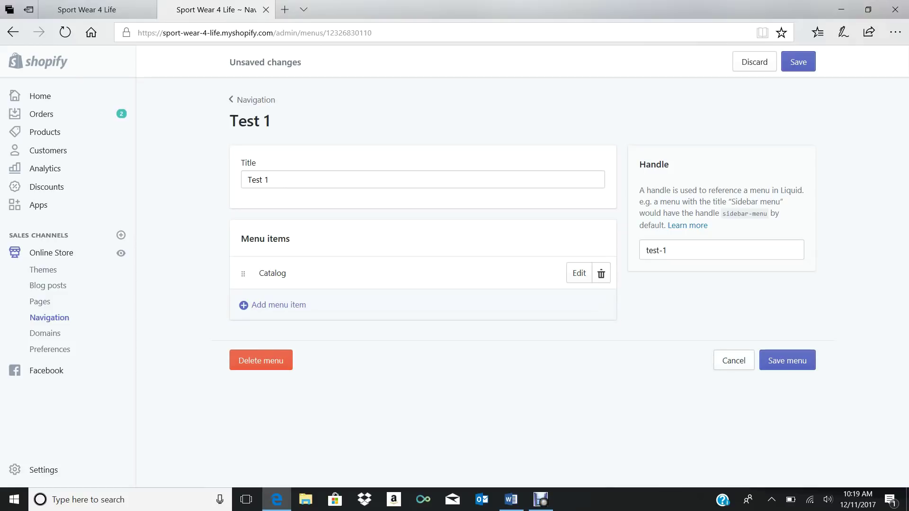
left_click(787, 360)
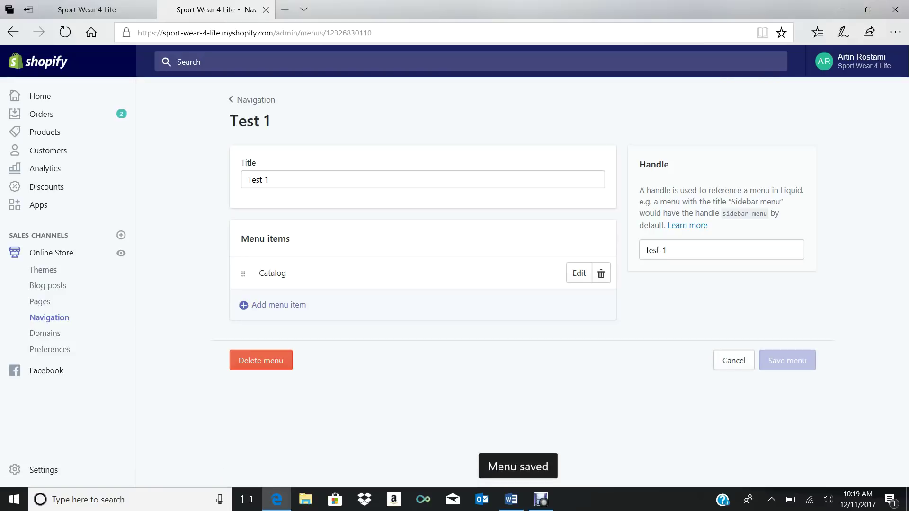
left_click(86, 9)
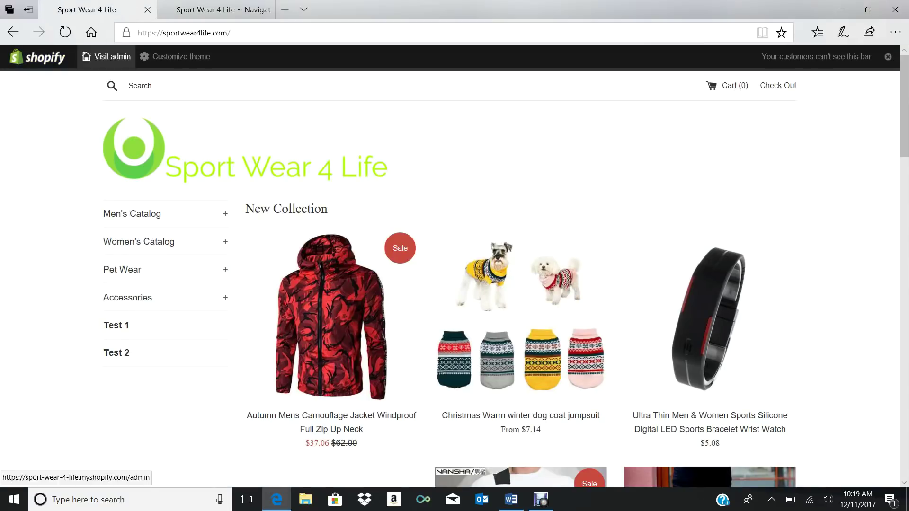
Refresh the storefront, expand Test 1 in the sidebar, and open Catalog to reach the Brand Collection page
left_click(65, 32)
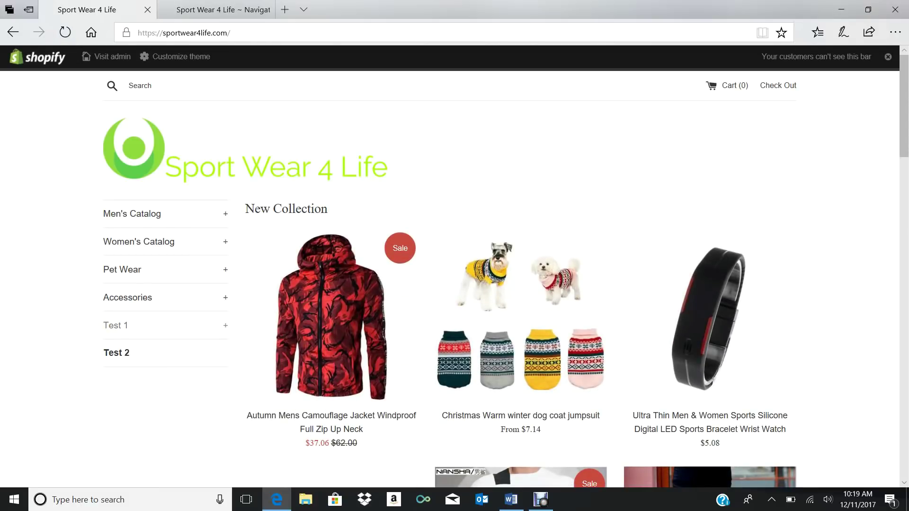
left_click(116, 326)
left_click(116, 348)
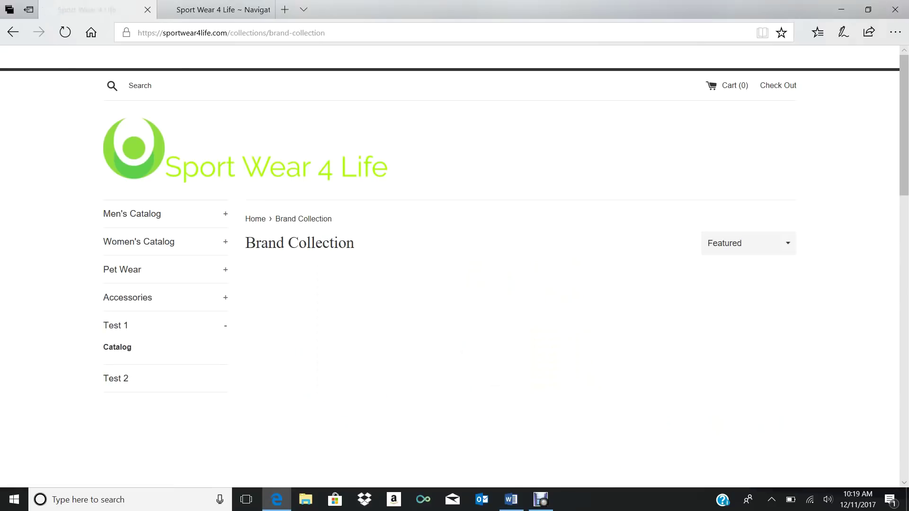
scroll(332, 379, "down", 12)
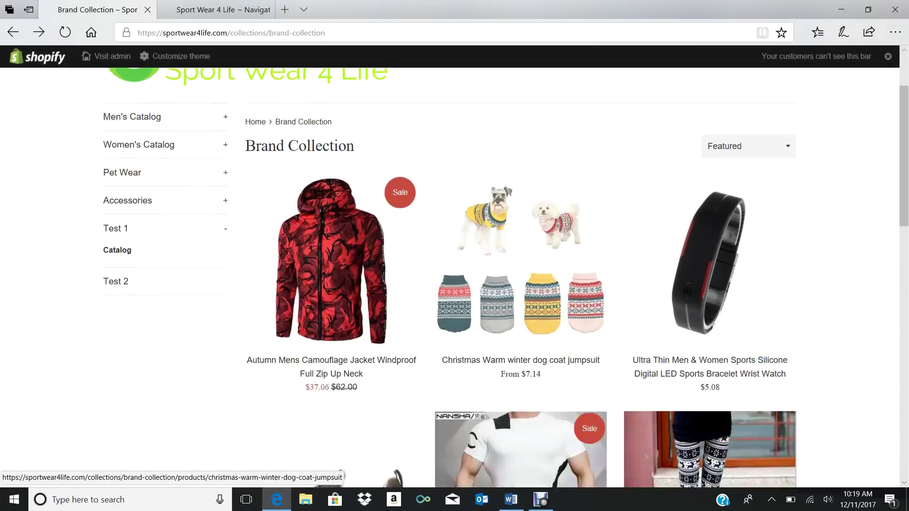
scroll(332, 379, "up", 12)
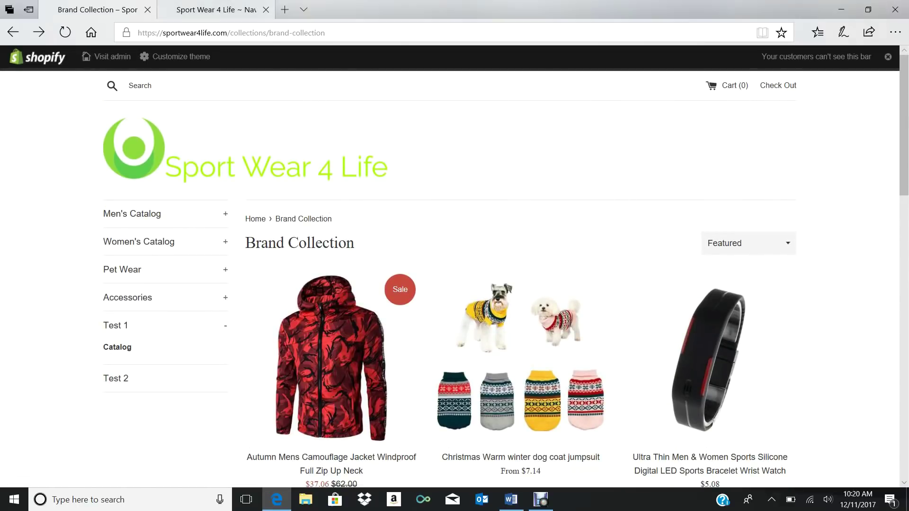
Return to the admin's Navigation menus list, where Test 1 now lists Catalog
left_click(216, 9)
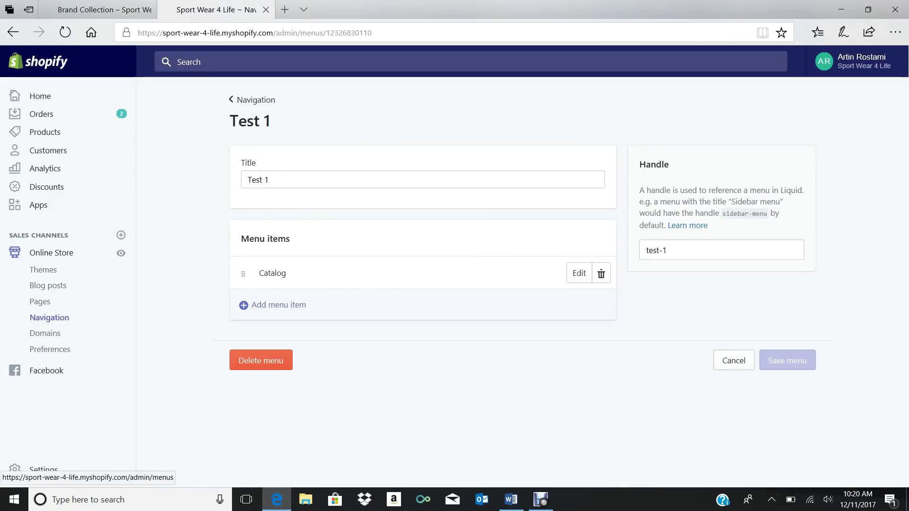
left_click(255, 100)
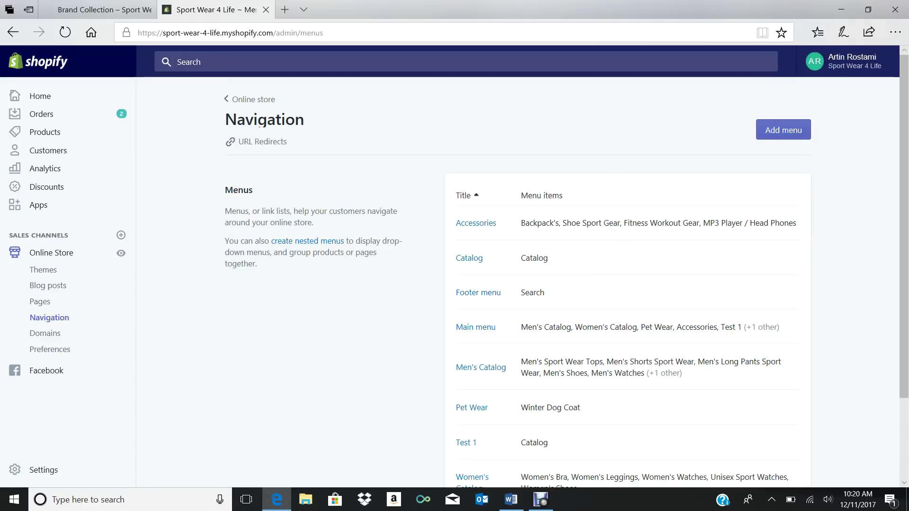
scroll(476, 225, "down", 2)
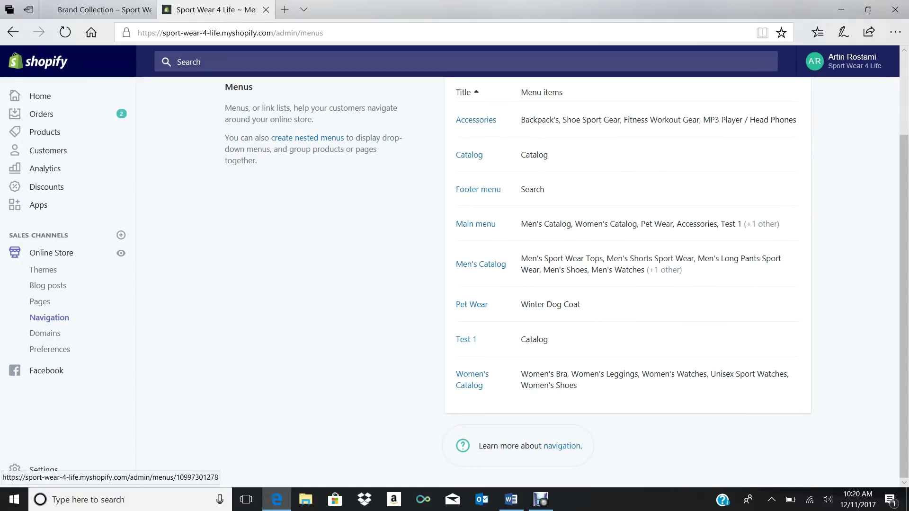
scroll(476, 225, "up", 2)
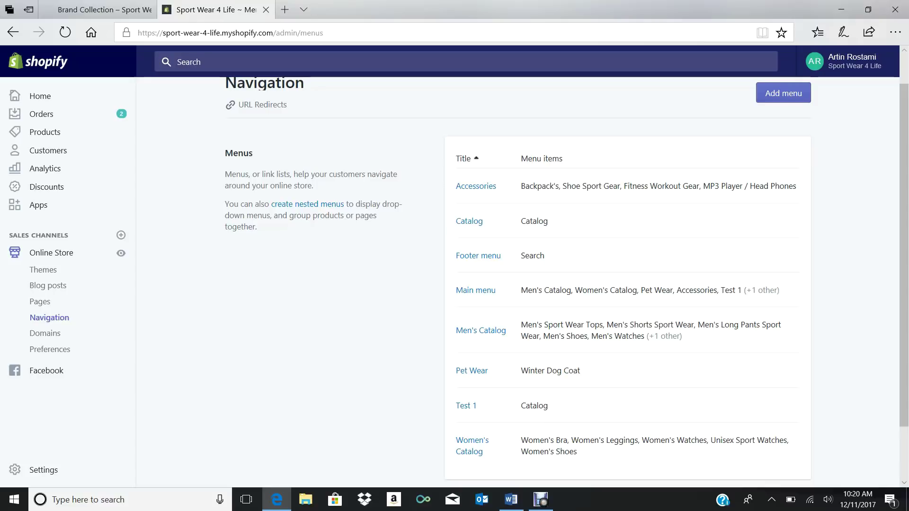
Create a new menu titled Test 2 with handle test-2, and copy its title
left_click(800, 97)
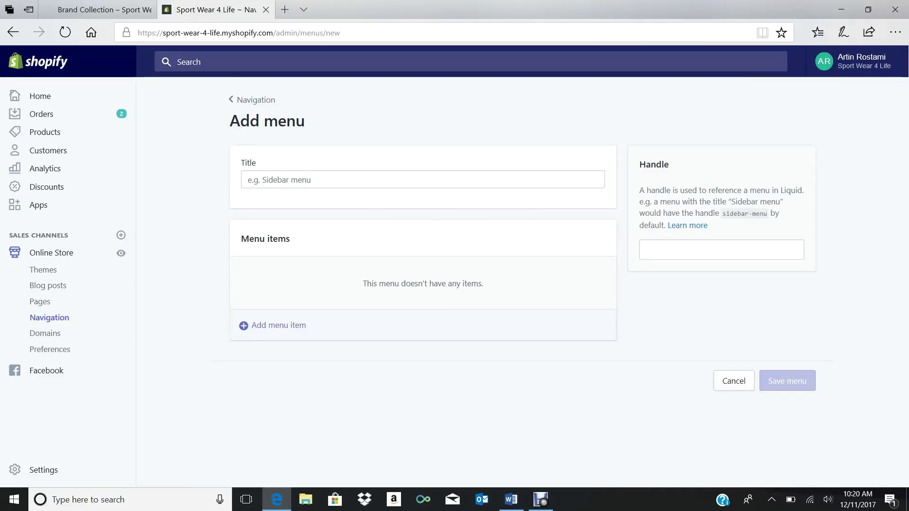
type("Test")
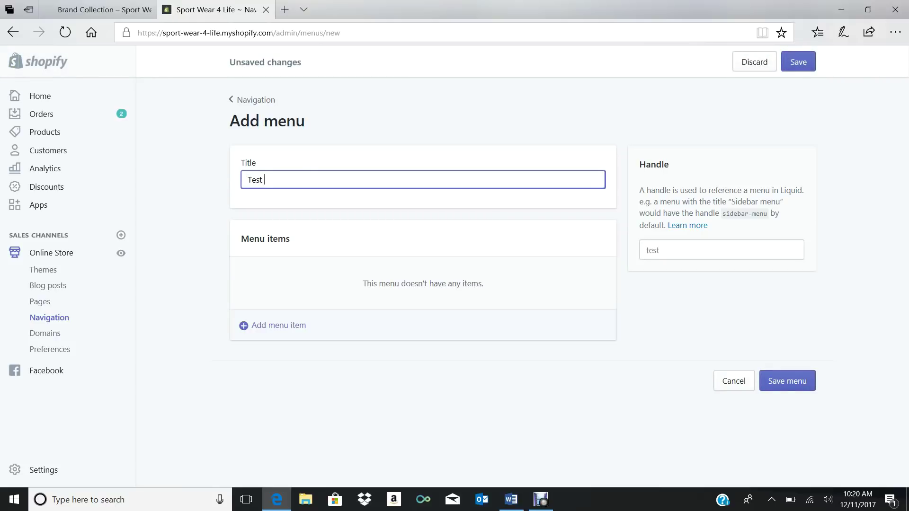
type(" 2")
key("ctrl+a")
right_click(248, 179)
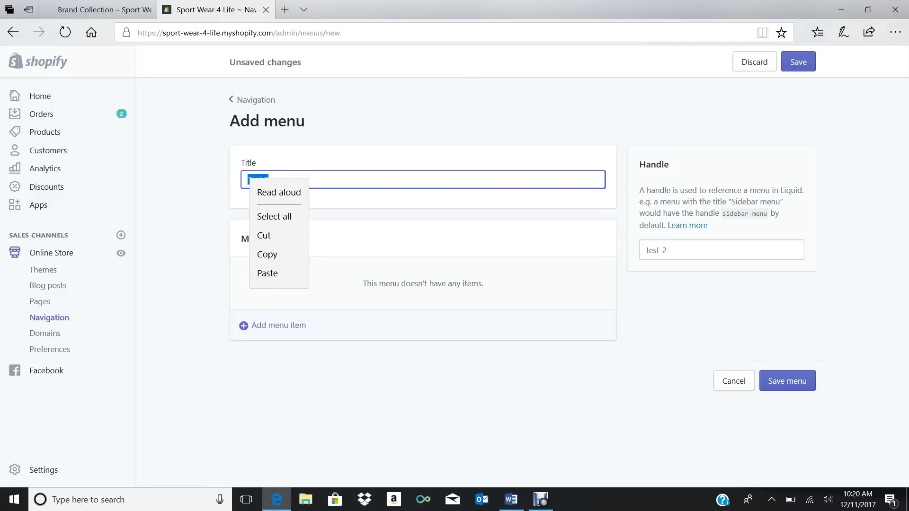
left_click(278, 254)
left_click(268, 180)
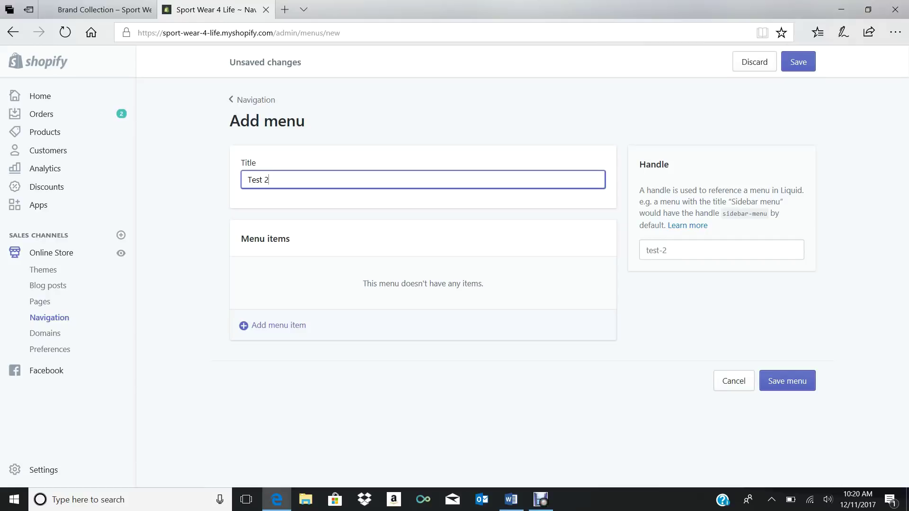
left_click(278, 325)
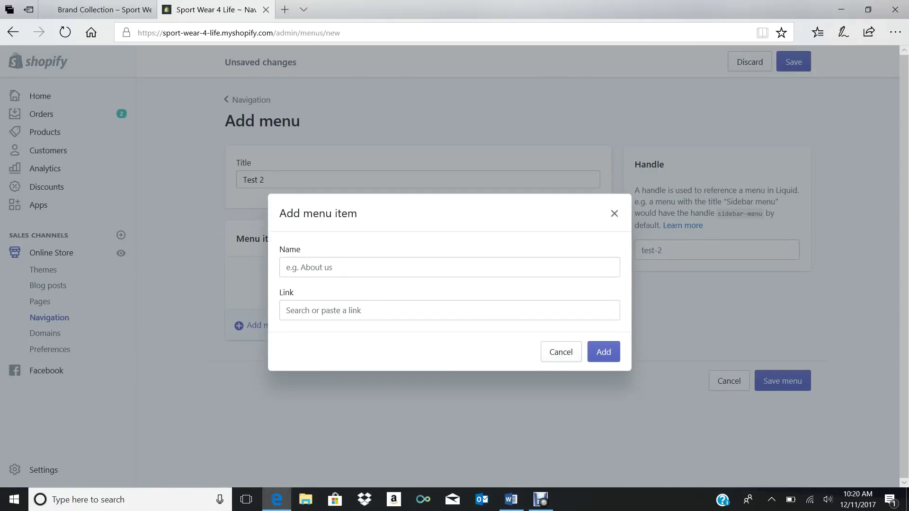
Name the new Test 2 menu item Accessories
left_click(308, 267)
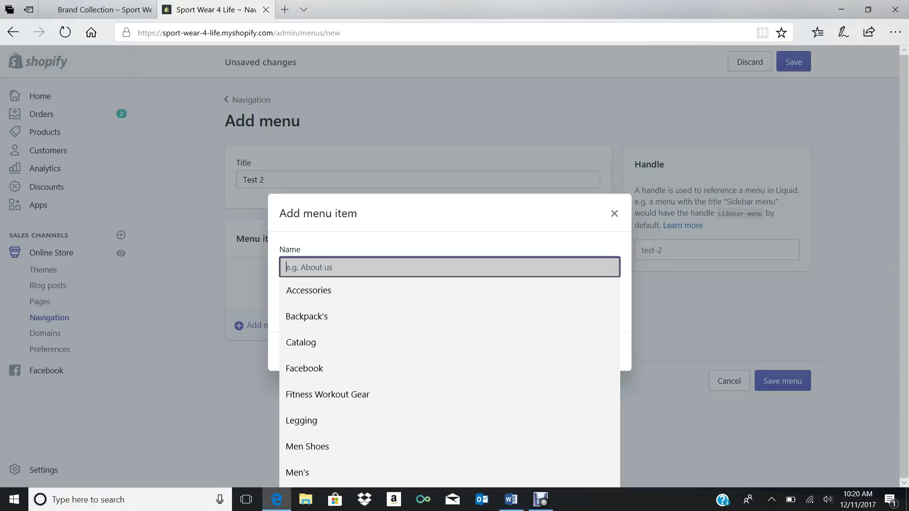
key("Down")
key("Return")
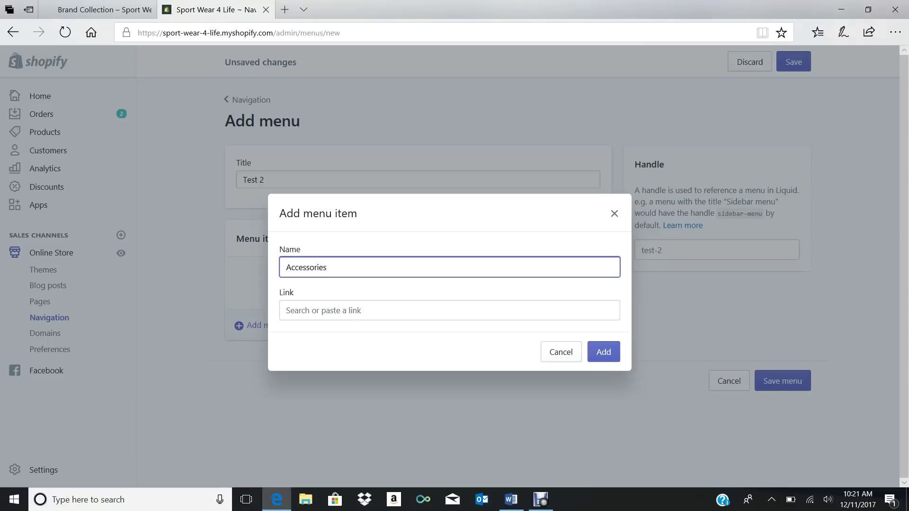
Link Accessories to Collections > Brand Collection, add the item, and save the Test 2 menu
left_click(450, 310)
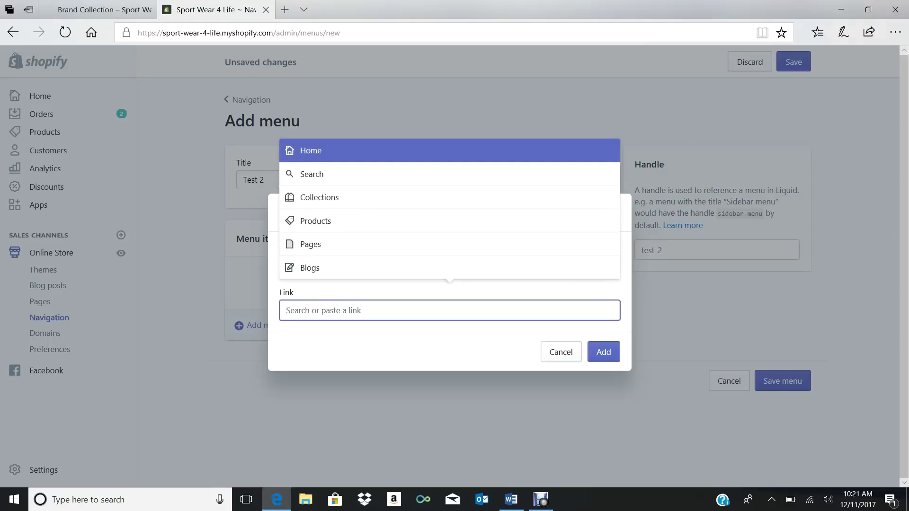
key("Down")
key("Down")
key("Return")
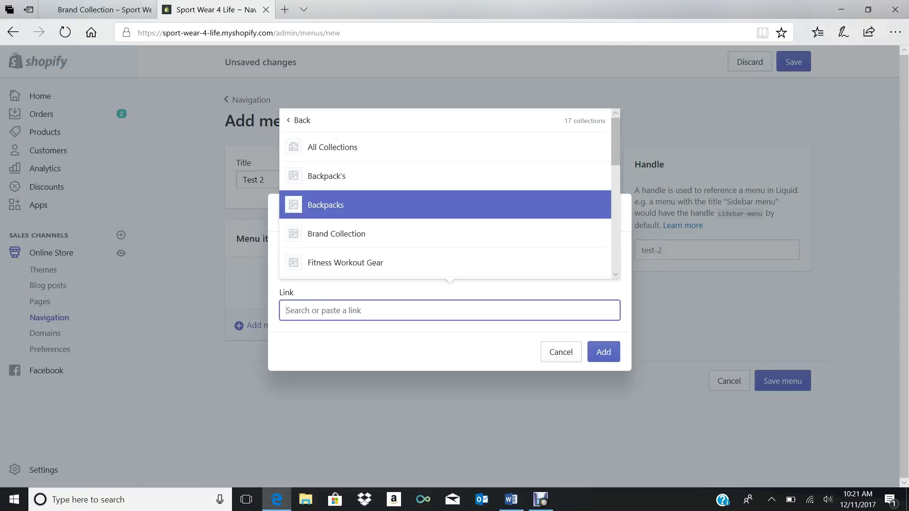
key("Down")
key("Up")
key("Down")
key("Return")
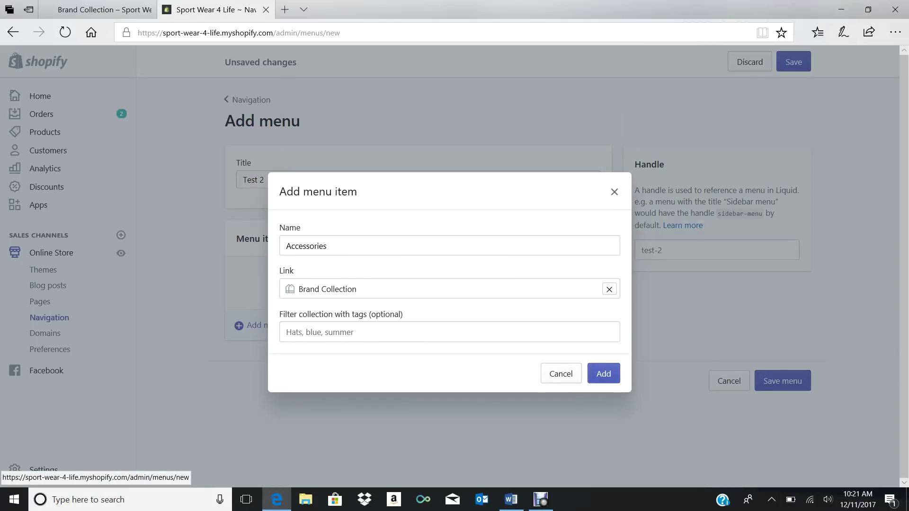
left_click(604, 373)
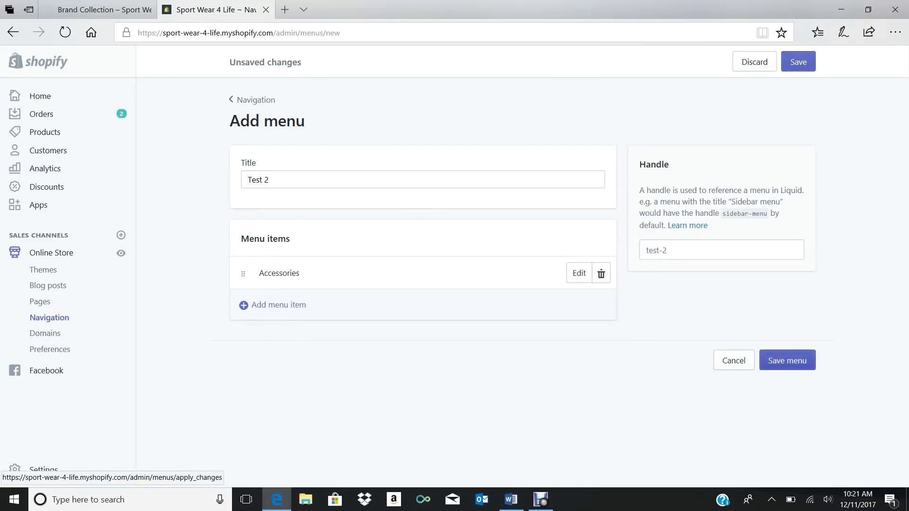
left_click(787, 360)
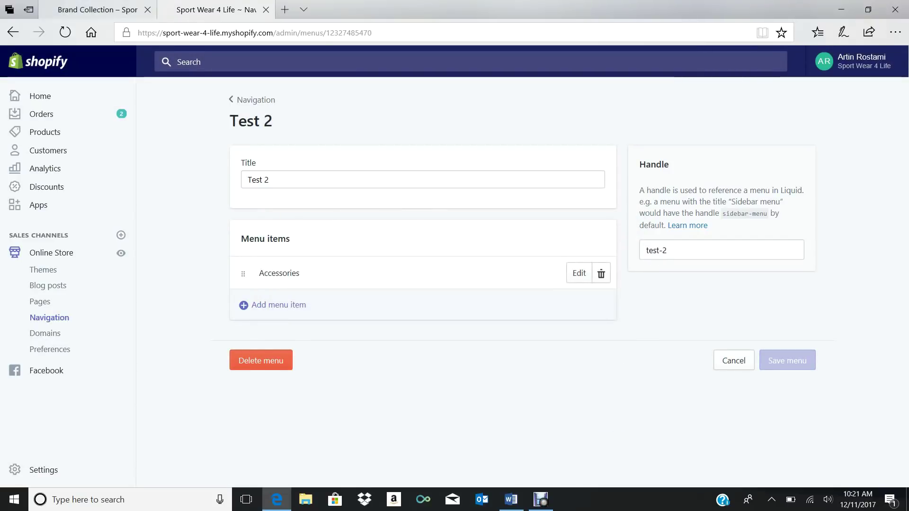
Reload the storefront and open Brand Collection through Test 2's Accessories link in the sidebar
left_click(95, 9)
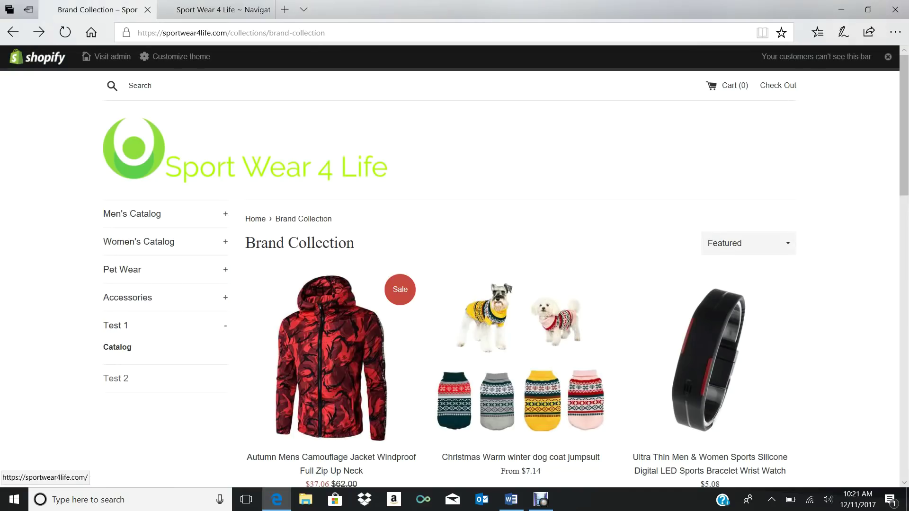
left_click(65, 32)
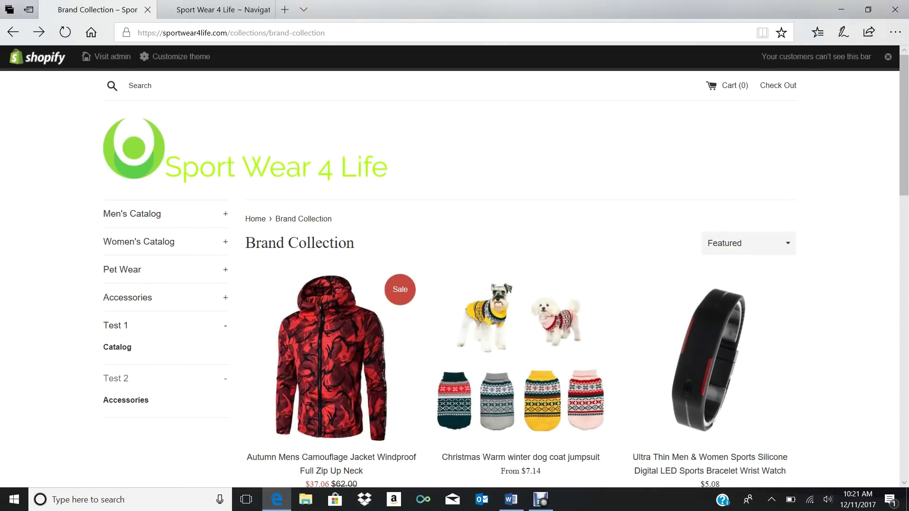
left_click(116, 326)
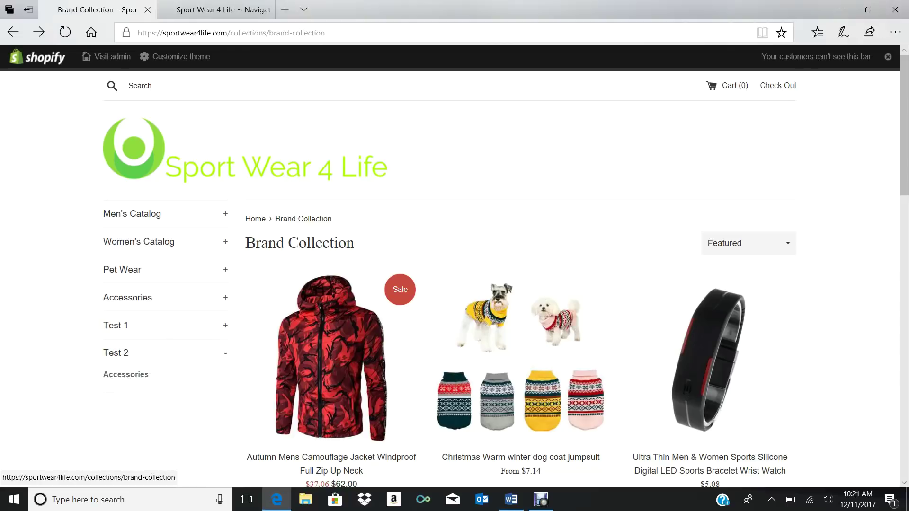
left_click(126, 375)
scroll(455, 268, "down", 6)
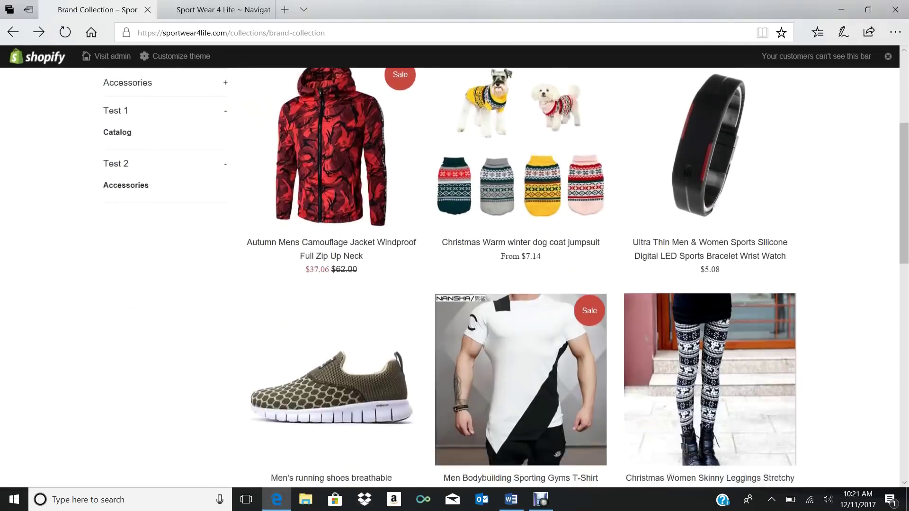
scroll(521, 275, "up", 6)
scroll(521, 275, "down", 15)
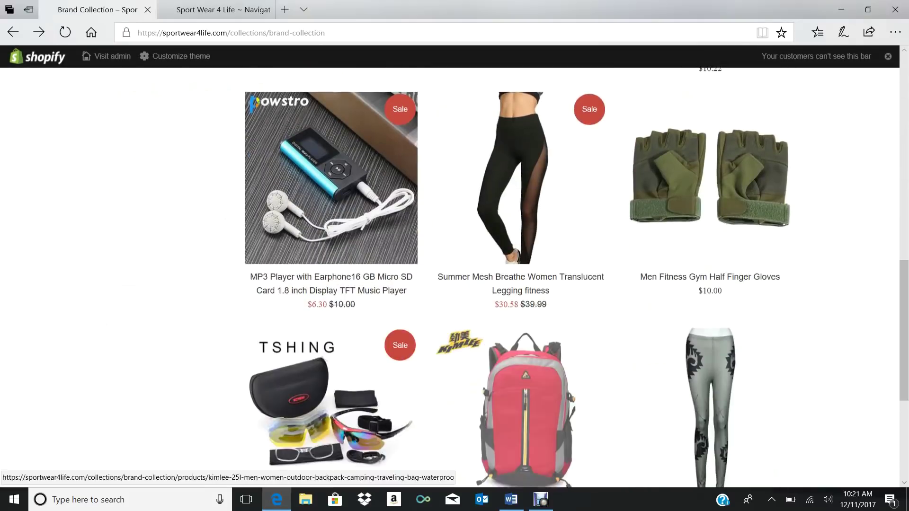
scroll(332, 303, "up", 15)
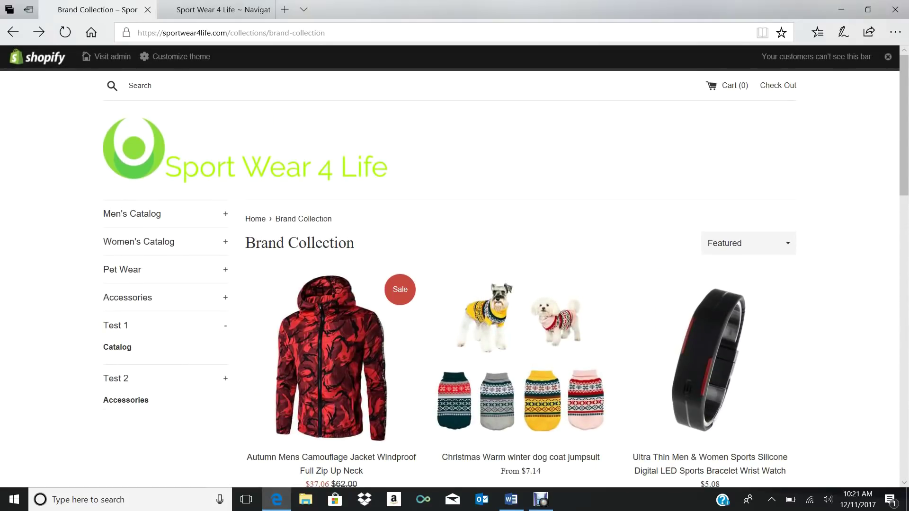
Collapse Test 2 and Test 1, expand and collapse Men's Catalog, then return to the Test 2 menu
left_click(115, 378)
left_click(116, 326)
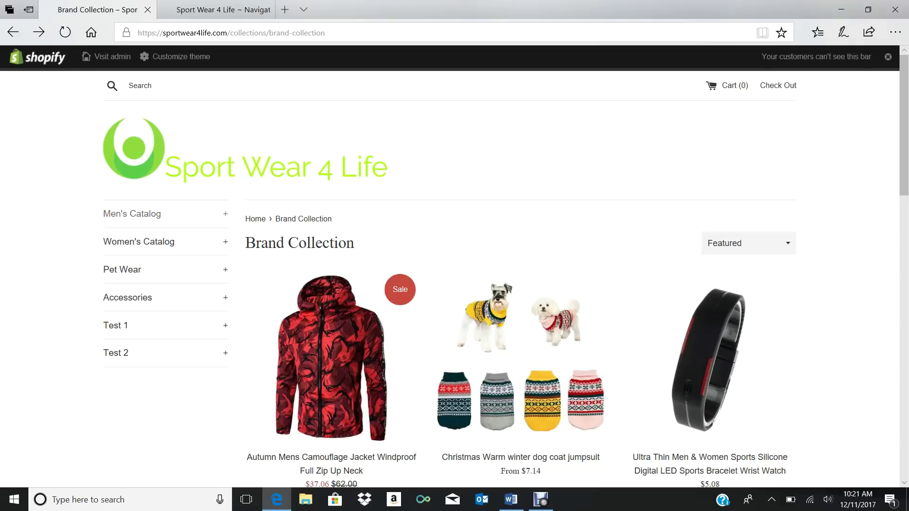
left_click(132, 214)
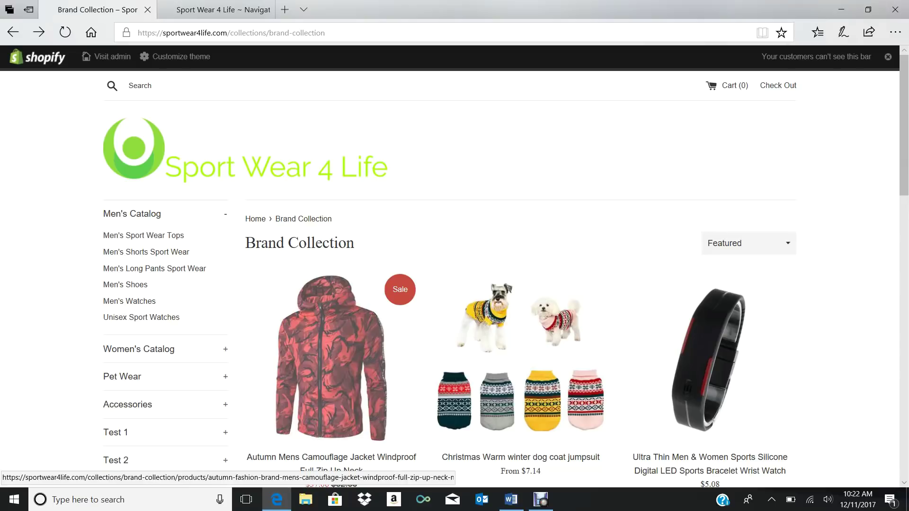
left_click(132, 214)
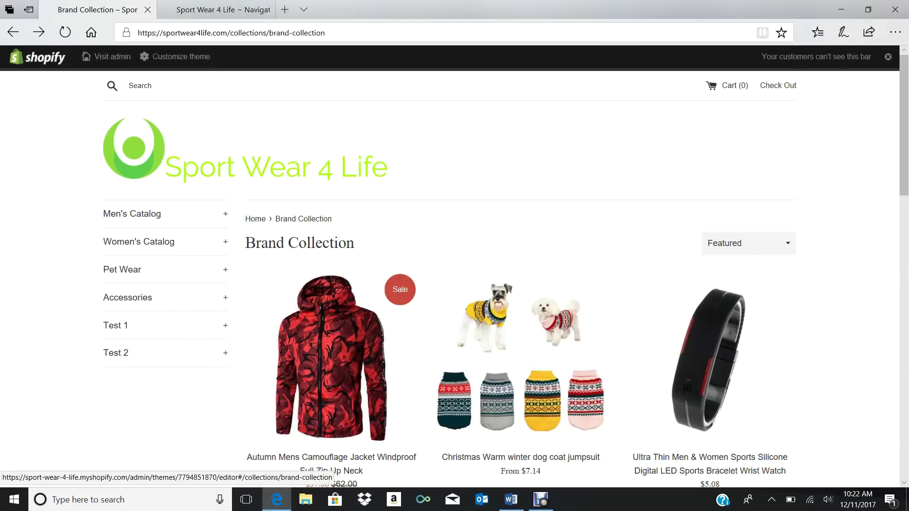
key("ctrl+Tab")
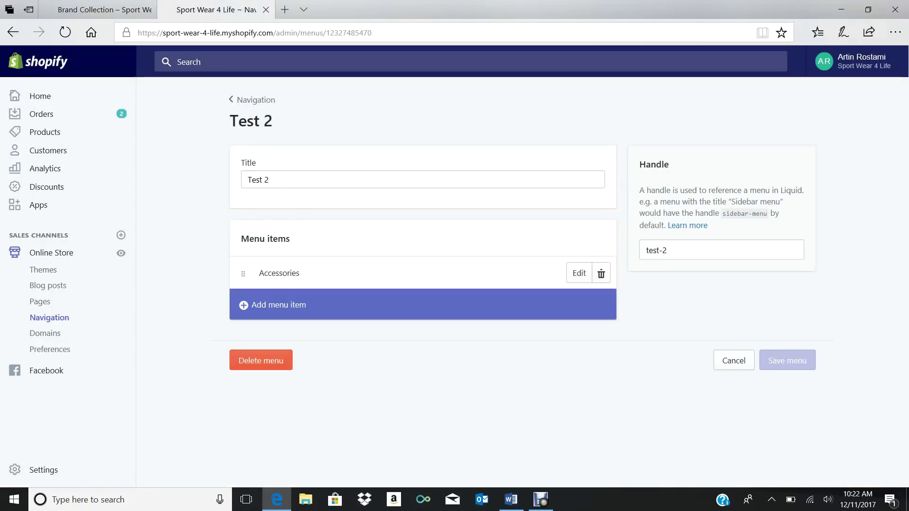
left_click(279, 304)
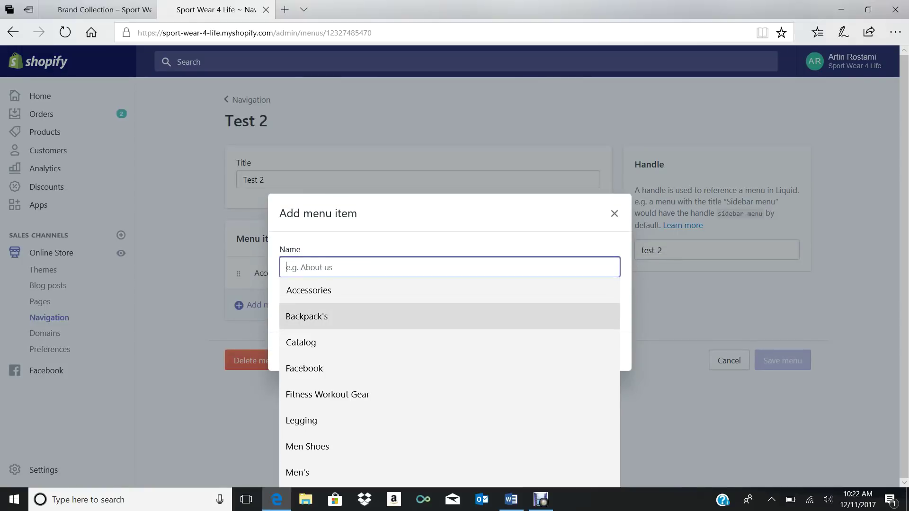
left_click(332, 317)
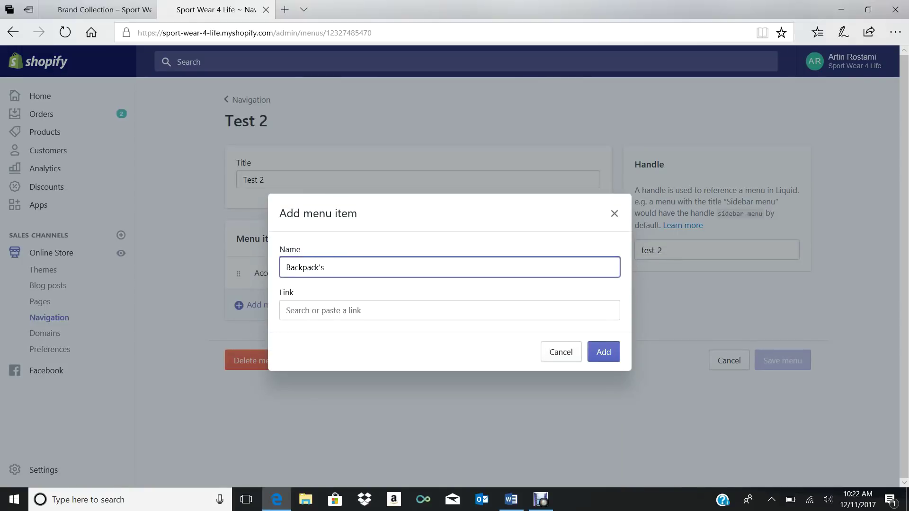
key("Tab")
key("Down")
key("Down")
key("Down")
key("Down")
key("Up")
key("Up")
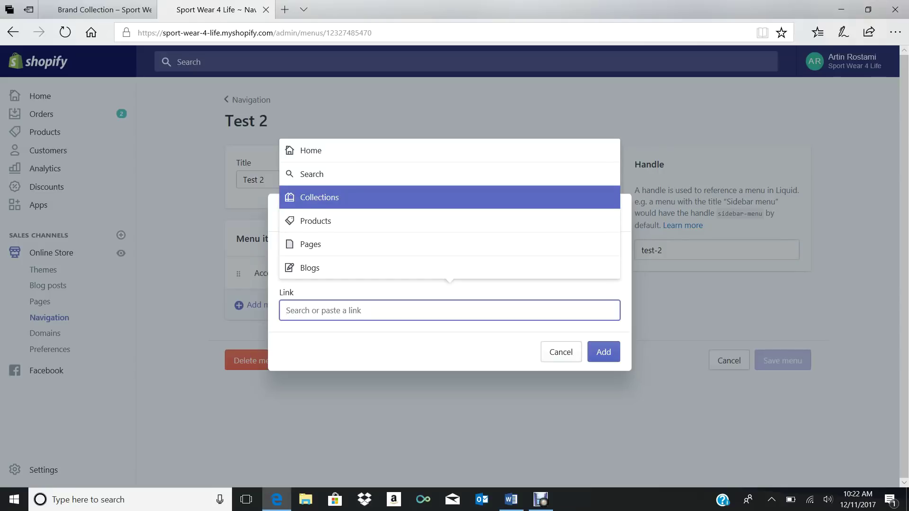
key("Return")
key("Down")
key("Down")
key("Down")
key("Down")
key("Down")
key("Down")
key("Down")
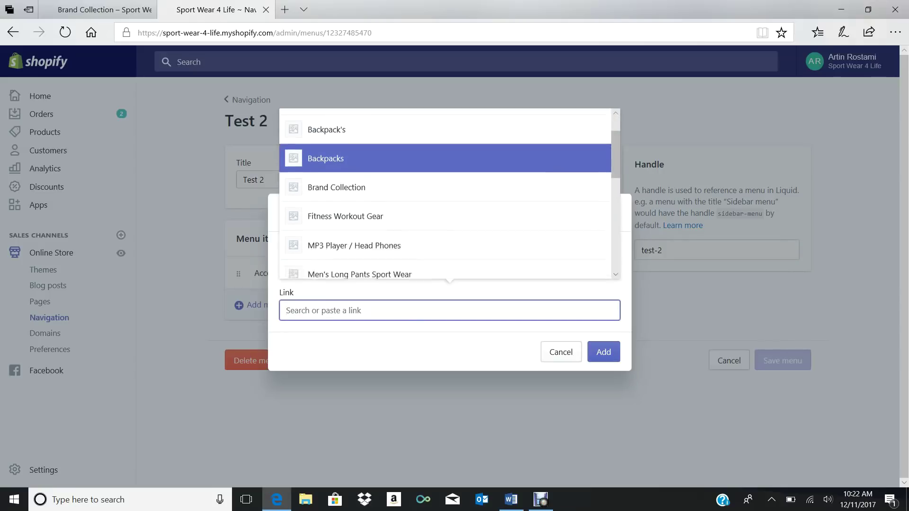
key("Up")
key("Up")
key("Up")
key("Up")
key("Up")
key("Up")
key("Up")
key("Down")
key("Down")
key("Down")
key("Down")
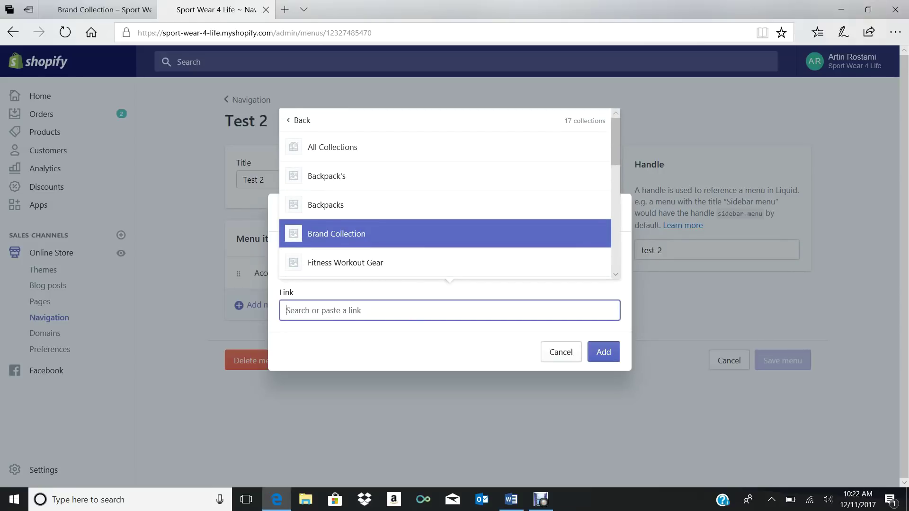
key("Down")
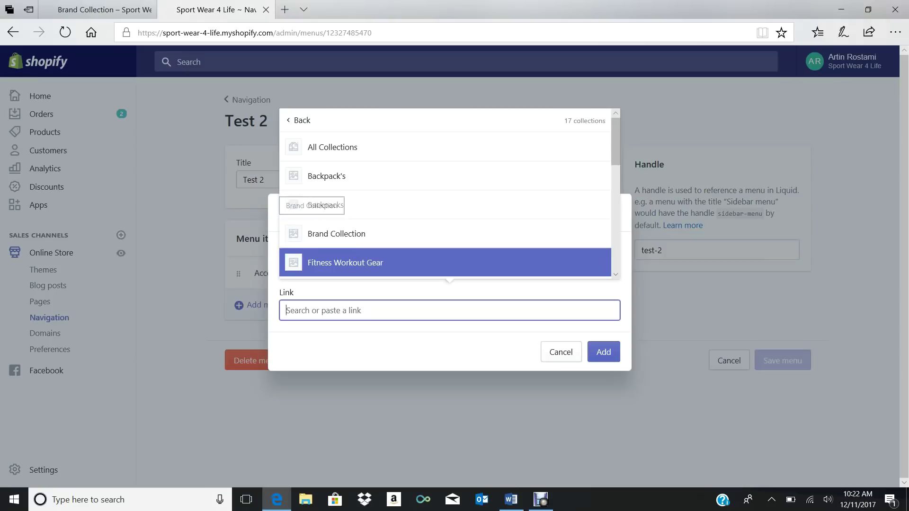
key("Escape")
key("Escape")
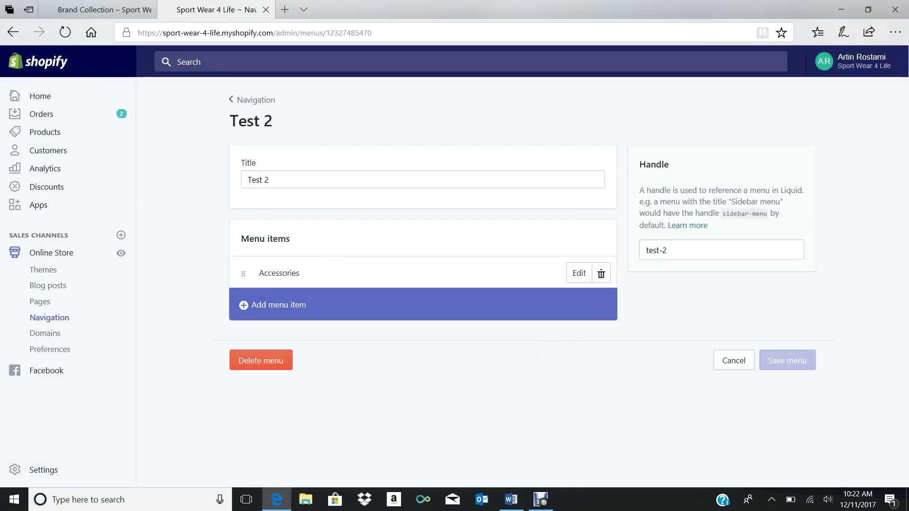